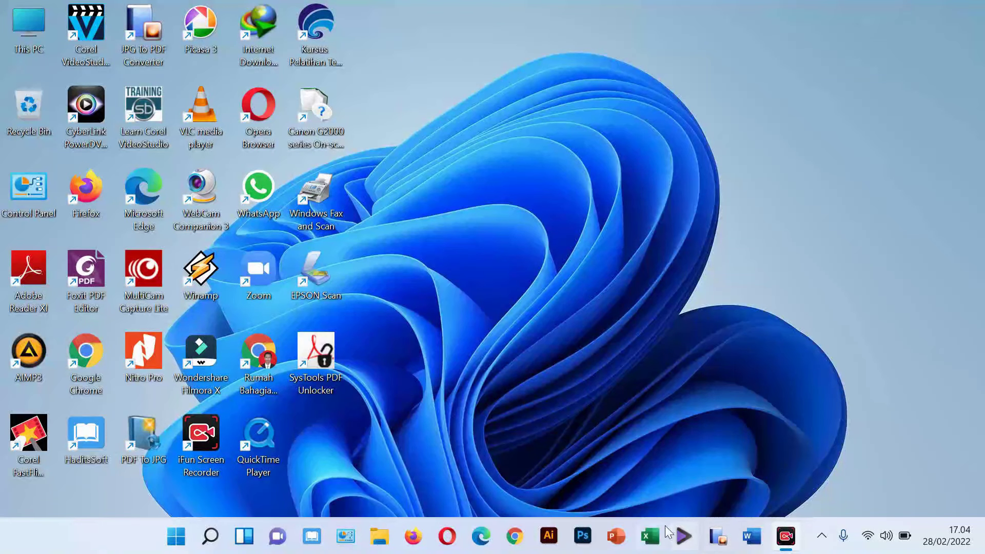
- Open the recent workbook SKP 2 SEMESTER.xlsx in Excel and continue without updating its links
{"action": "left_click", "coordinate": [648, 539]}
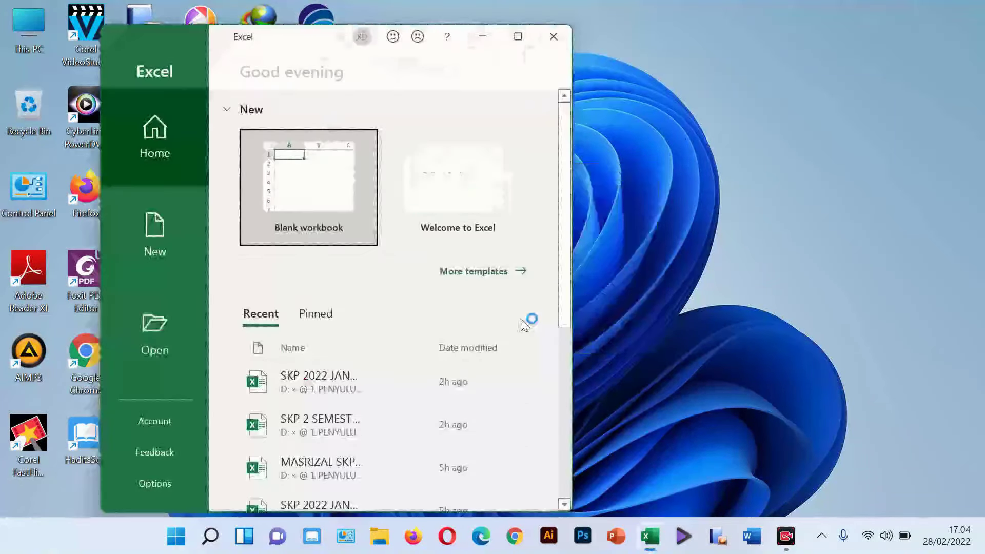
{"action": "left_click", "coordinate": [519, 37]}
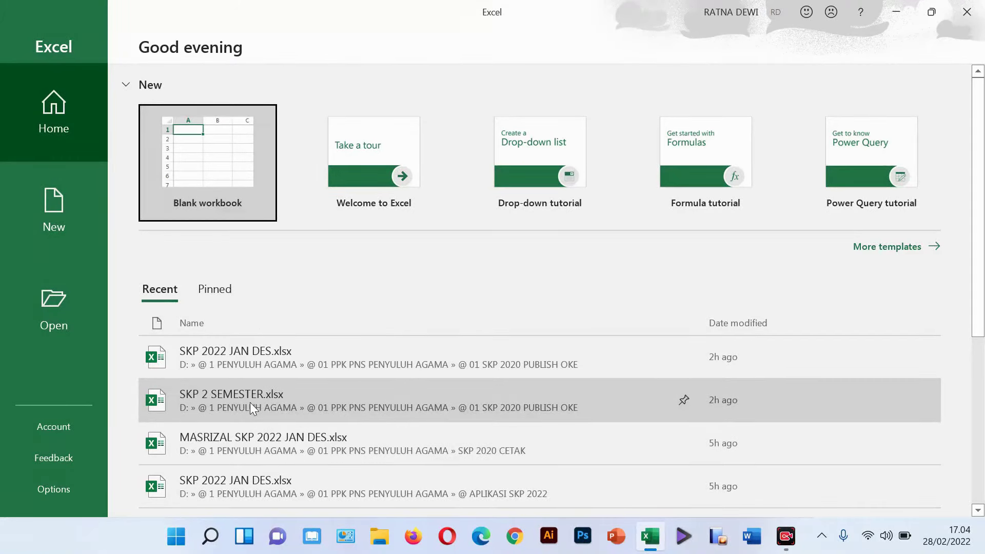
{"action": "left_click", "coordinate": [250, 402]}
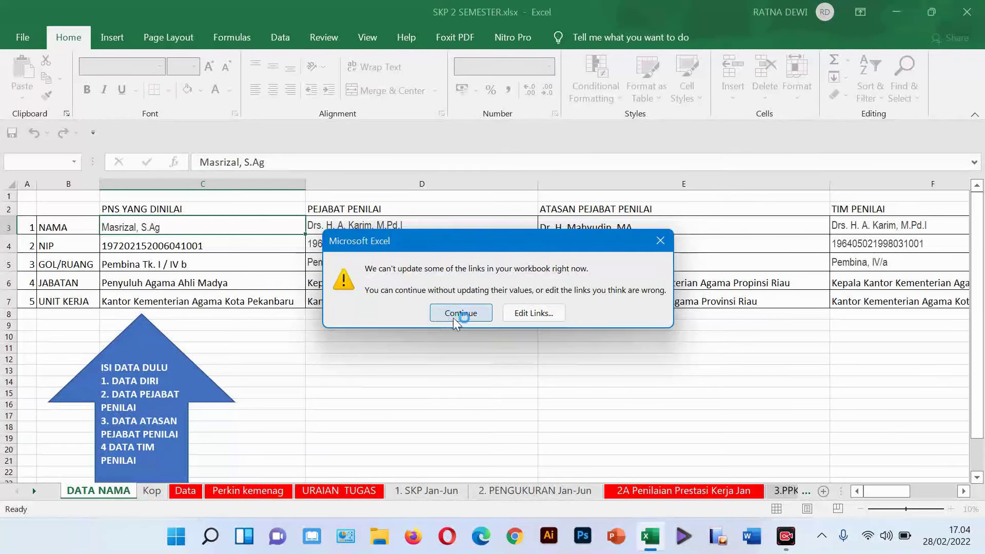
{"action": "left_click", "coordinate": [458, 314]}
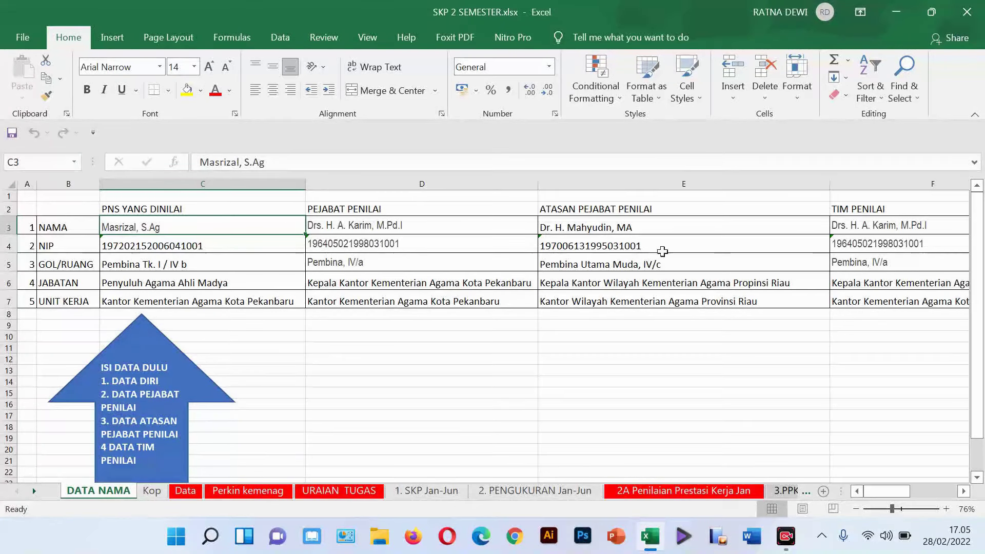
- Look over the cover page on the Kop sheet, from the employee details up to the logo and title
{"action": "left_click", "coordinate": [156, 494]}
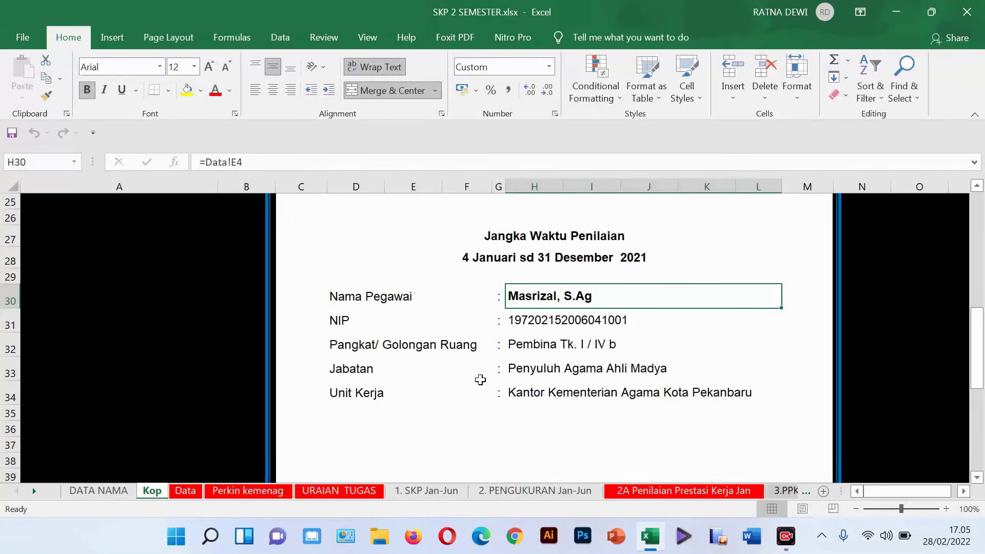
{"action": "scroll", "coordinate": [469, 387], "scroll_direction": "up", "scroll_amount": 6}
{"action": "scroll", "coordinate": [469, 389], "scroll_direction": "down", "scroll_amount": 7}
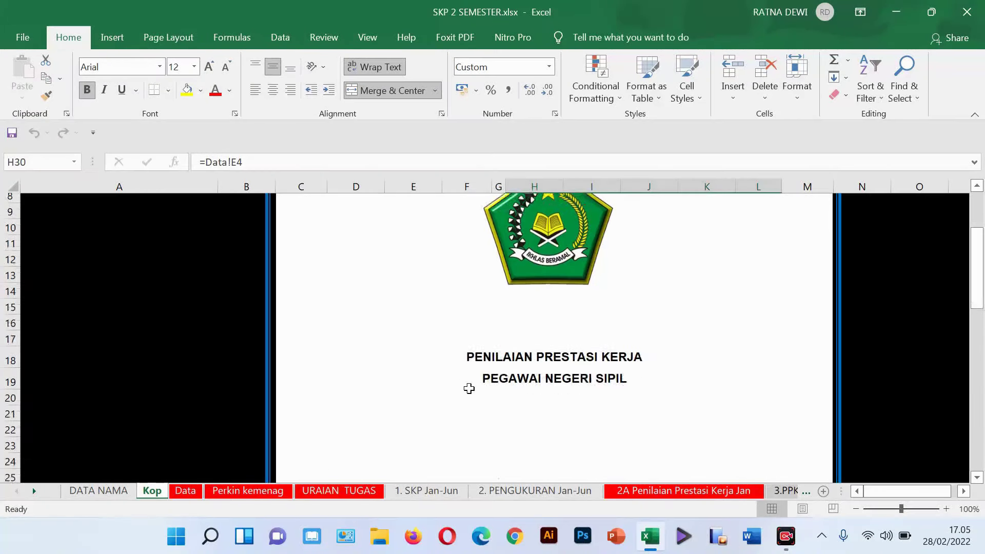
{"action": "scroll", "coordinate": [469, 388], "scroll_direction": "up", "scroll_amount": 3}
{"action": "scroll", "coordinate": [469, 388], "scroll_direction": "up", "scroll_amount": 5}
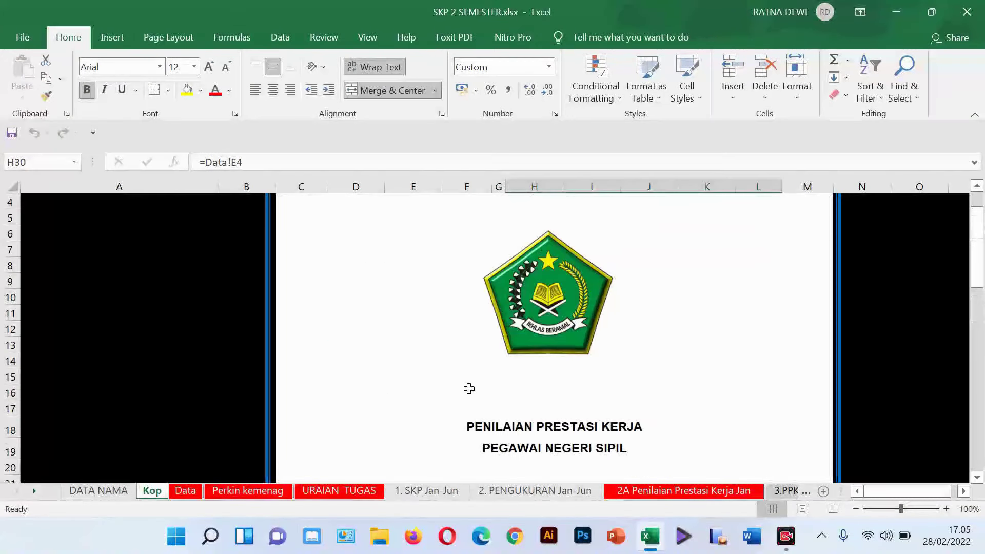
- Review the officials, period and assessment dates on the Data sheet, and view the performance agreement on the Perkin kemenag sheet
{"action": "left_click", "coordinate": [180, 493]}
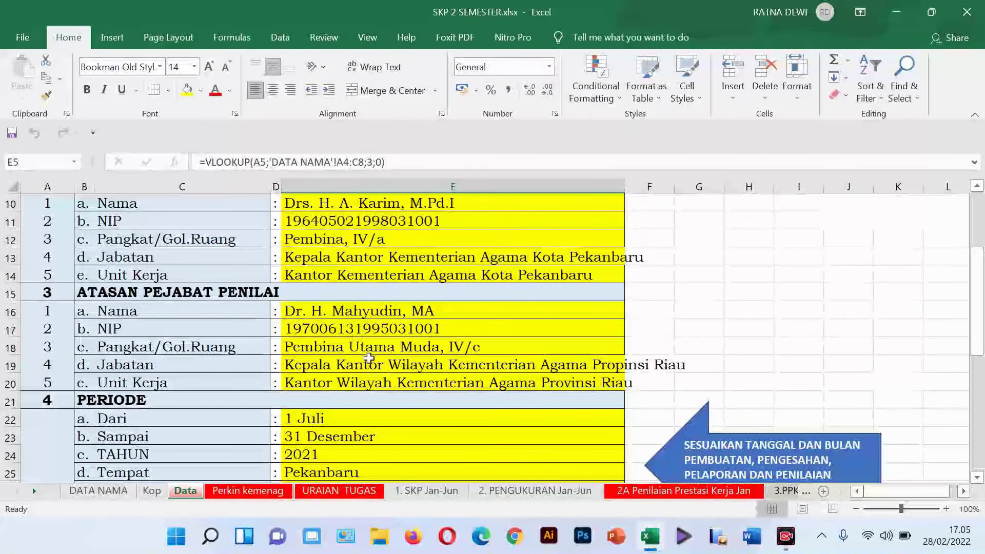
{"action": "scroll", "coordinate": [411, 426], "scroll_direction": "down", "scroll_amount": 1}
{"action": "scroll", "coordinate": [410, 427], "scroll_direction": "down", "scroll_amount": 2}
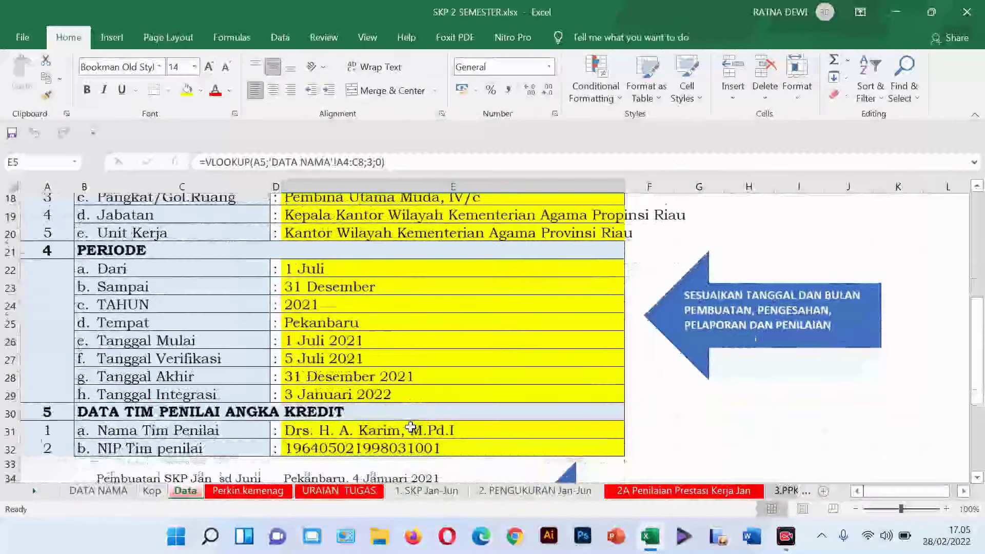
{"action": "scroll", "coordinate": [410, 426], "scroll_direction": "up", "scroll_amount": 2}
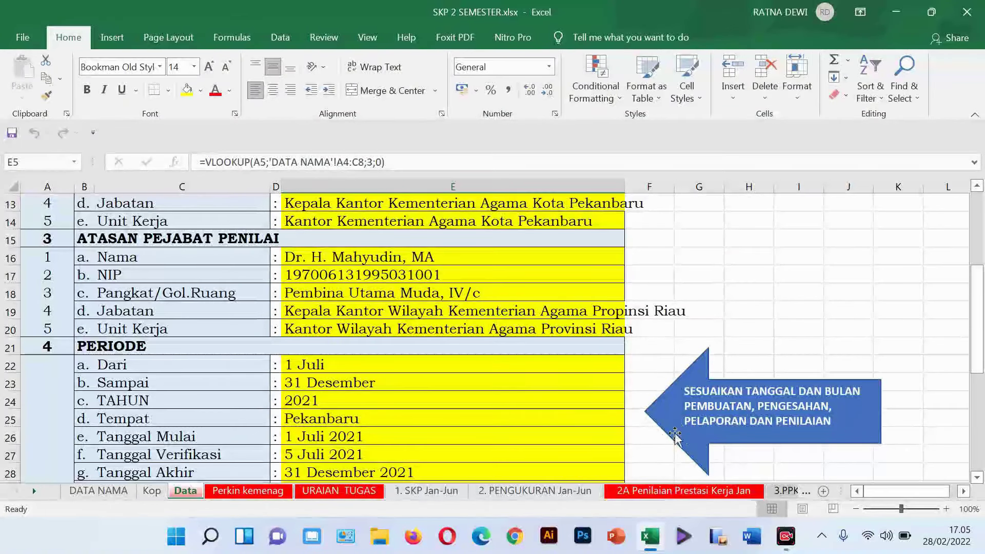
{"action": "scroll", "coordinate": [601, 428], "scroll_direction": "down", "scroll_amount": 2}
{"action": "scroll", "coordinate": [601, 428], "scroll_direction": "down", "scroll_amount": 1}
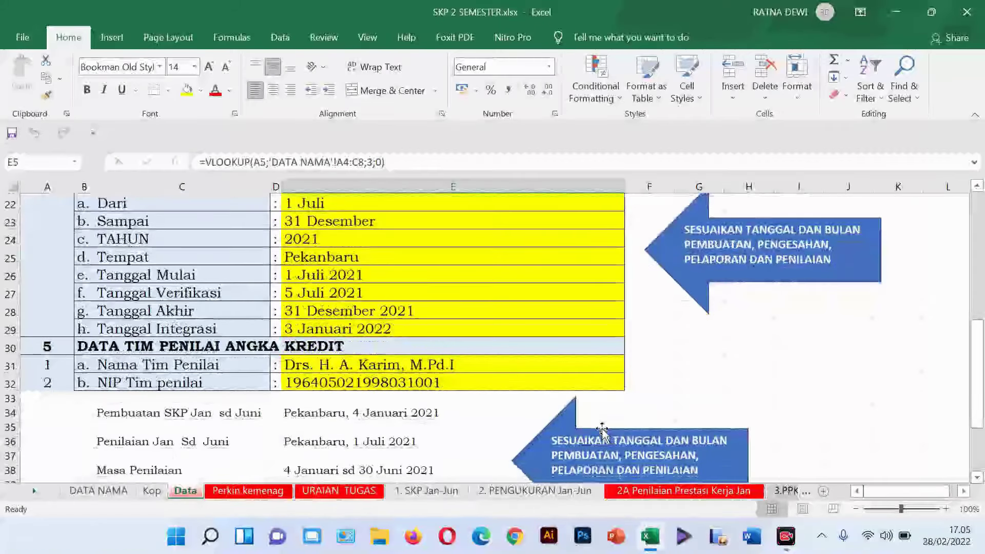
{"action": "scroll", "coordinate": [601, 428], "scroll_direction": "down", "scroll_amount": 1}
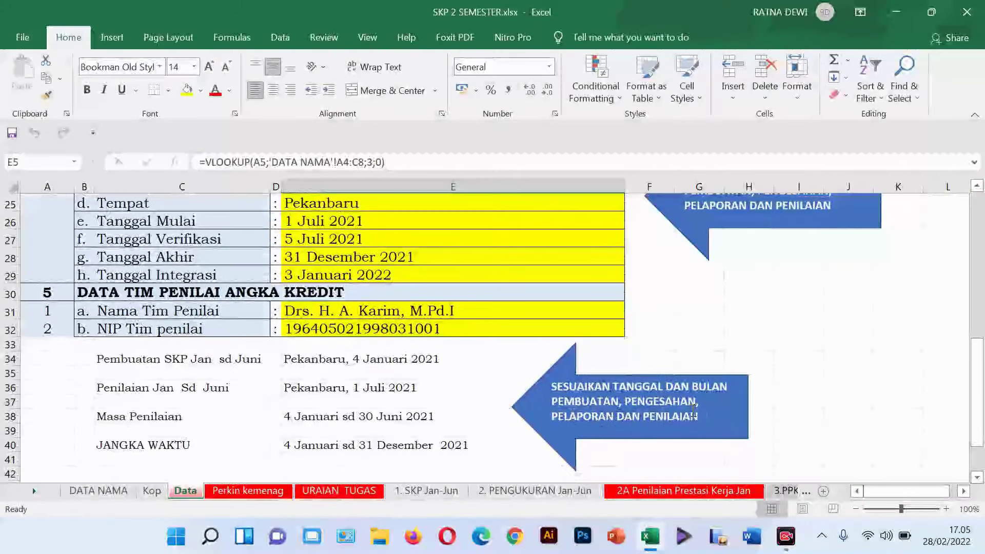
{"action": "left_click", "coordinate": [251, 491]}
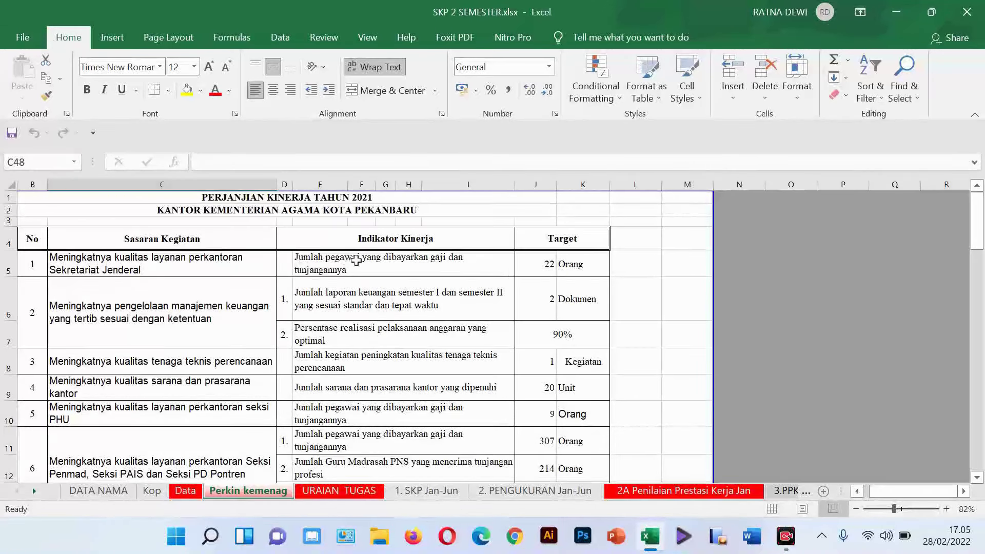
- Filter the PELAKSANA column on the URAIAN TUGAS sheet to show only Madya and Semua Jenjang
{"action": "left_click", "coordinate": [322, 492]}
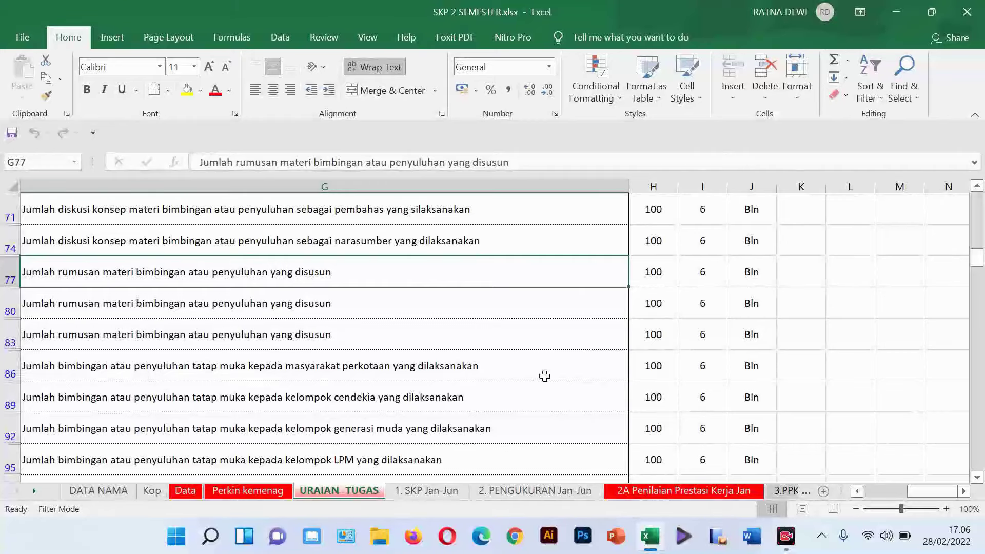
{"action": "scroll", "coordinate": [541, 375], "scroll_direction": "up", "scroll_amount": 5}
{"action": "scroll", "coordinate": [544, 376], "scroll_direction": "up", "scroll_amount": 9}
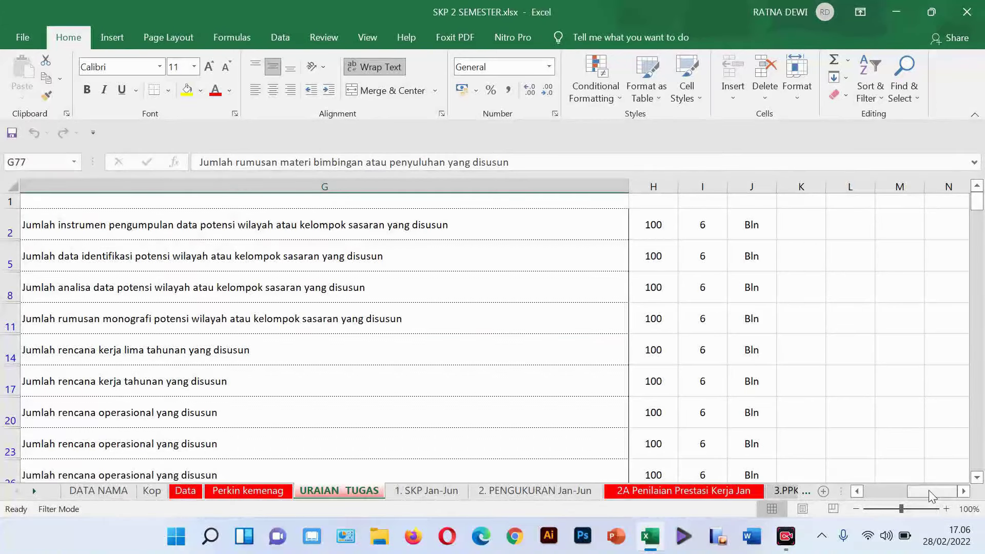
{"action": "left_click_drag", "start_coordinate": [931, 496], "coordinate": [882, 496]}
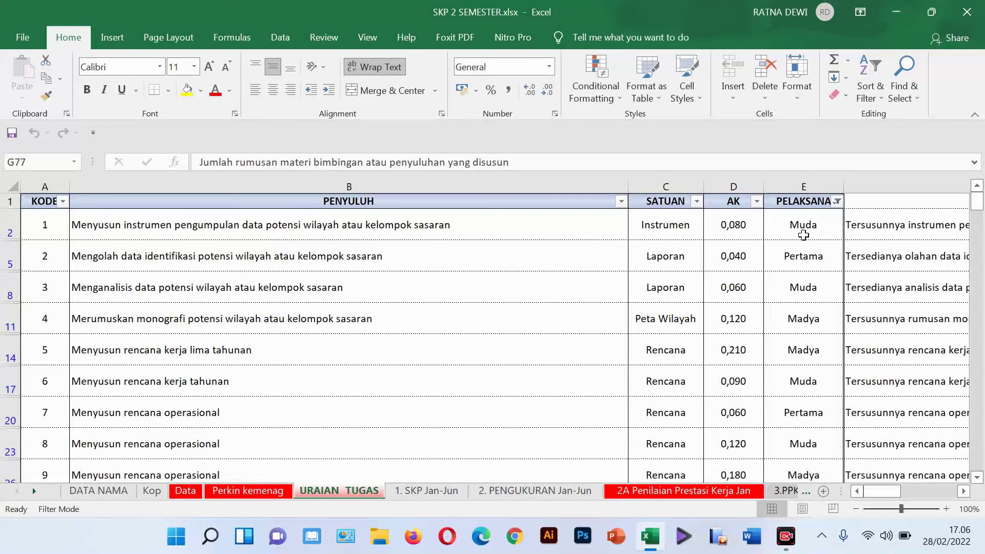
{"action": "left_click", "coordinate": [838, 202]}
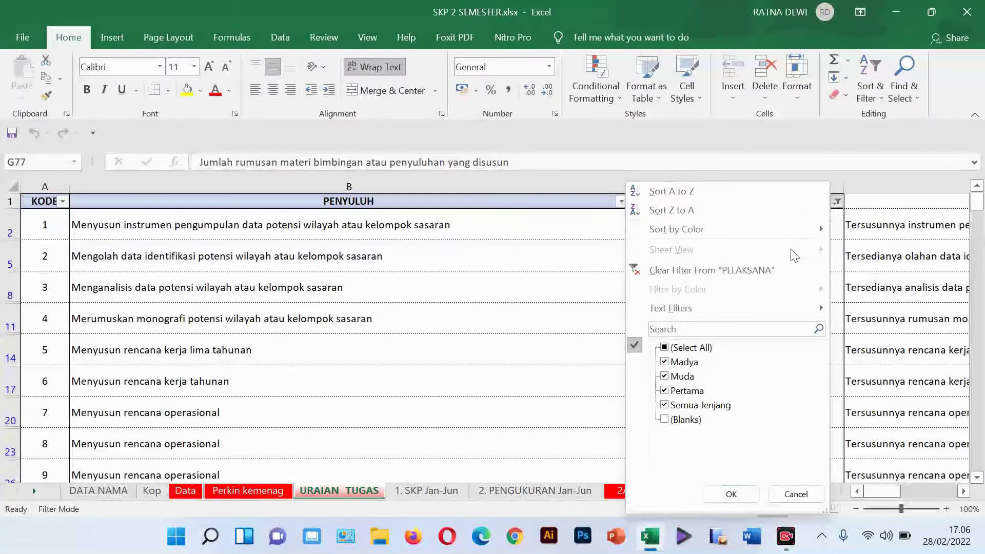
{"action": "left_click", "coordinate": [665, 378]}
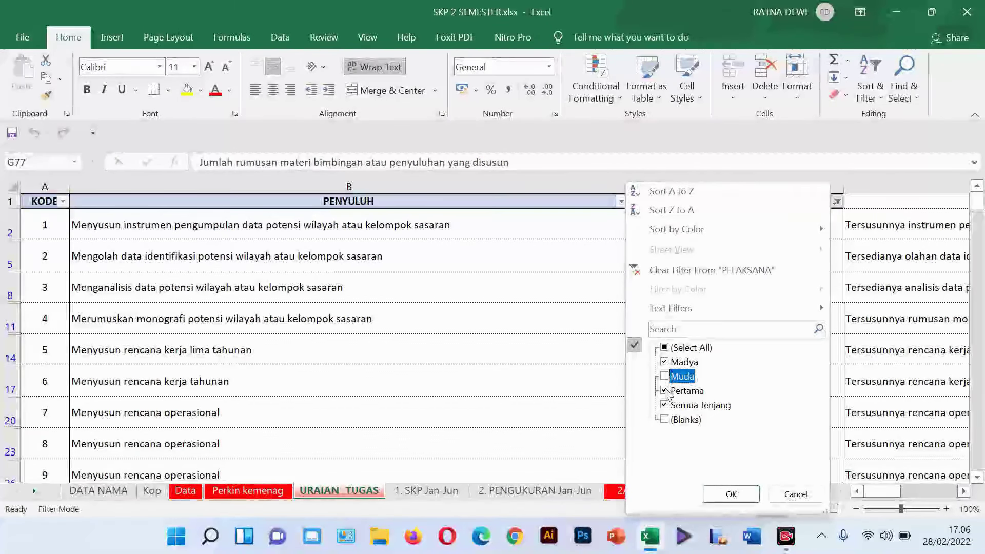
{"action": "left_click", "coordinate": [665, 391]}
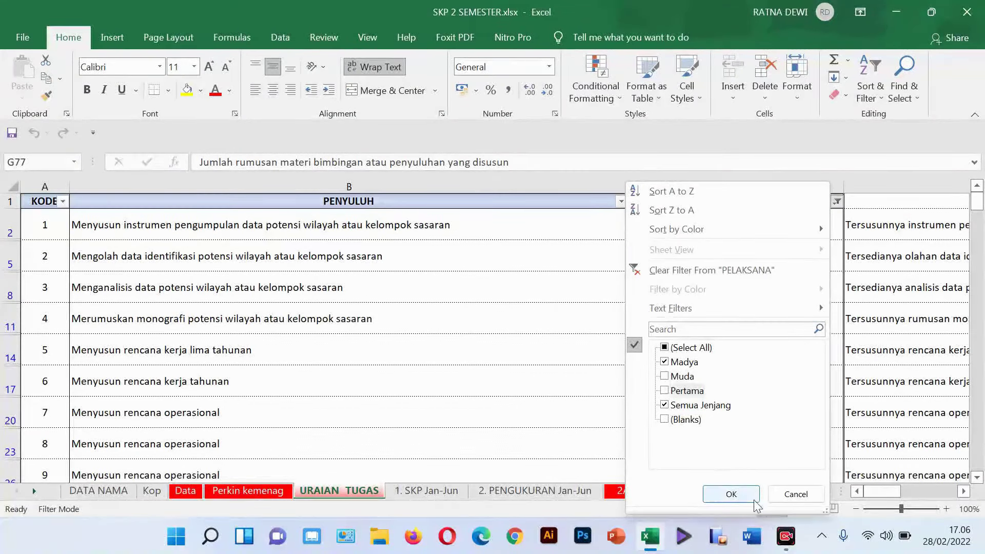
{"action": "left_click", "coordinate": [731, 494]}
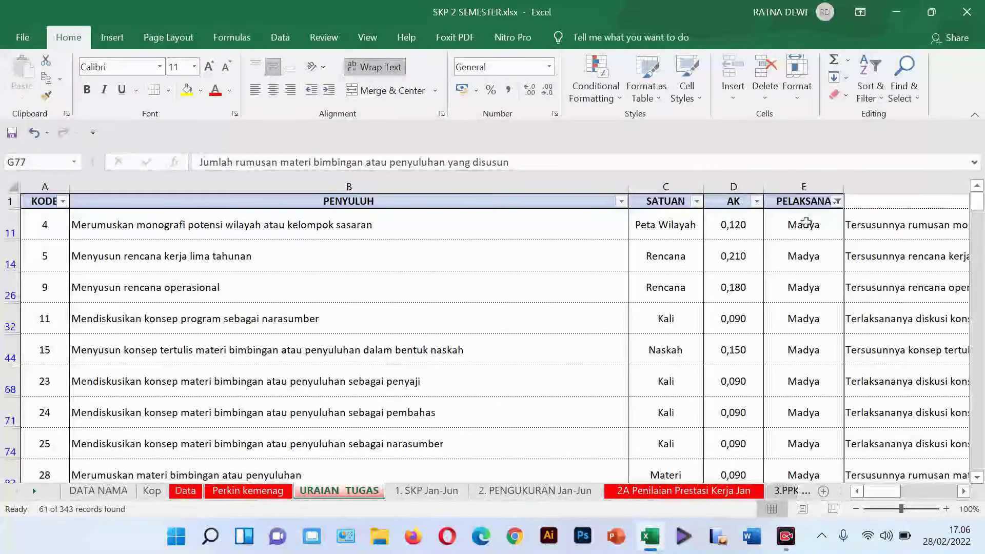
- Add Muda to the levels shown by the PELAKSANA filter
{"action": "left_click", "coordinate": [837, 201]}
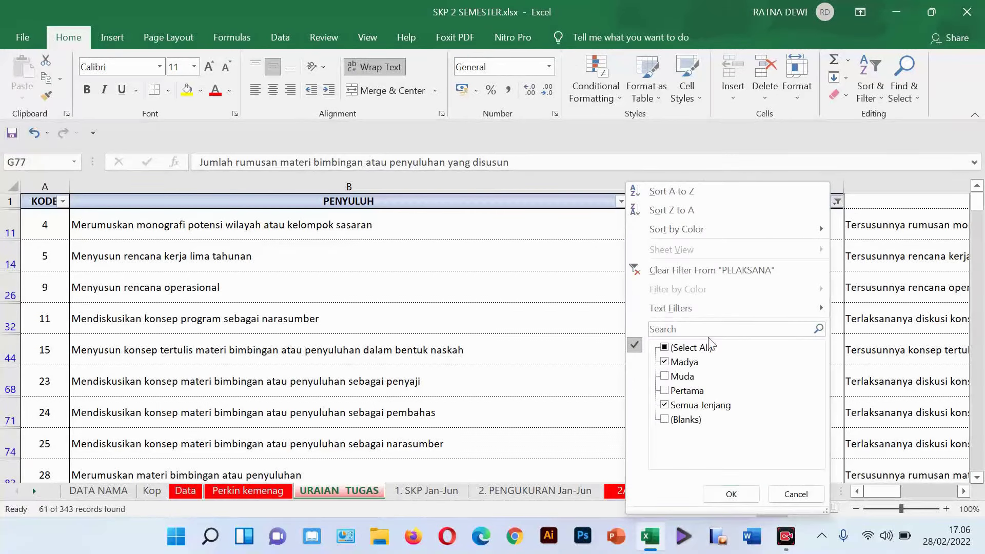
{"action": "left_click", "coordinate": [672, 379]}
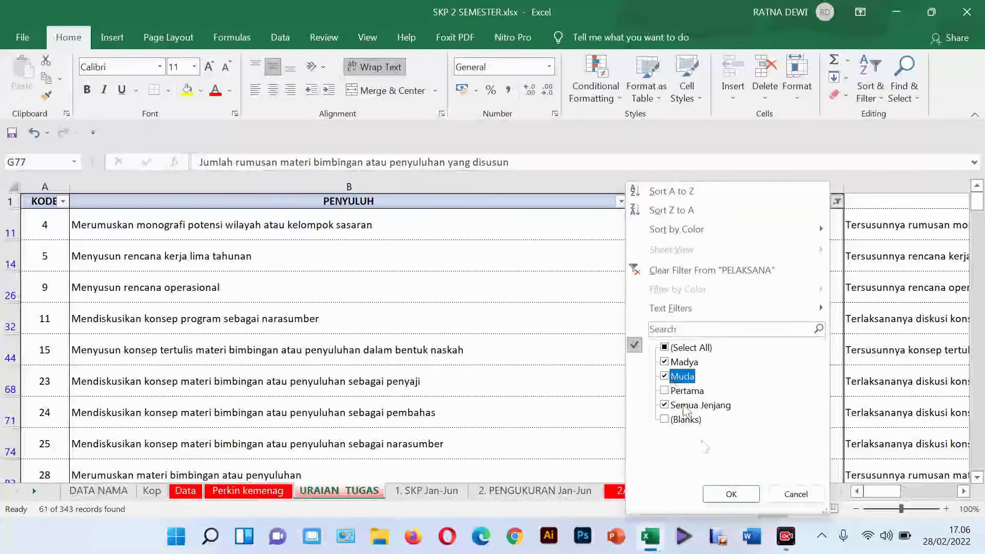
{"action": "left_click", "coordinate": [731, 494]}
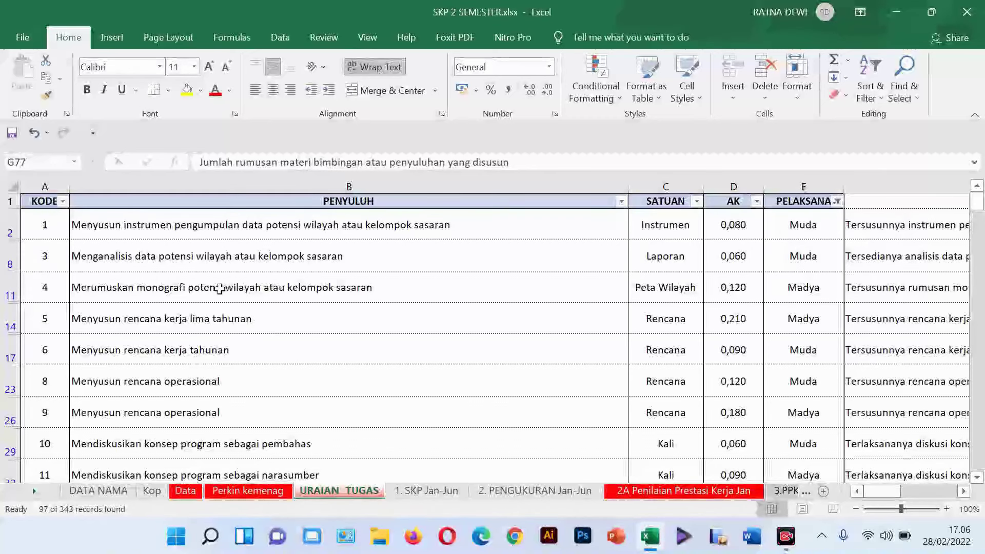
- Examine the KODE numbers of the first filtered tasks in the URAIAN TUGAS list
{"action": "left_click", "coordinate": [51, 233]}
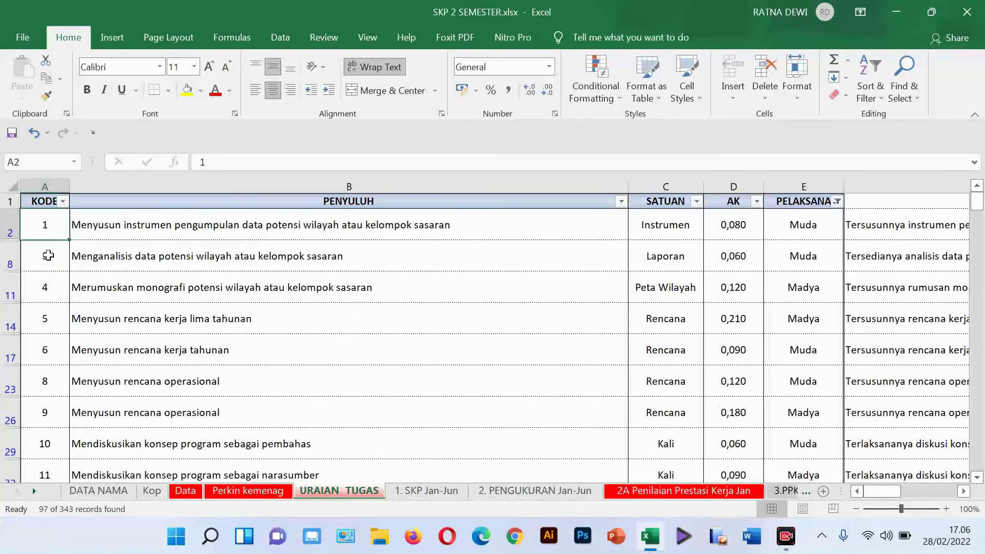
{"action": "left_click", "coordinate": [46, 288]}
{"action": "left_click", "coordinate": [43, 320]}
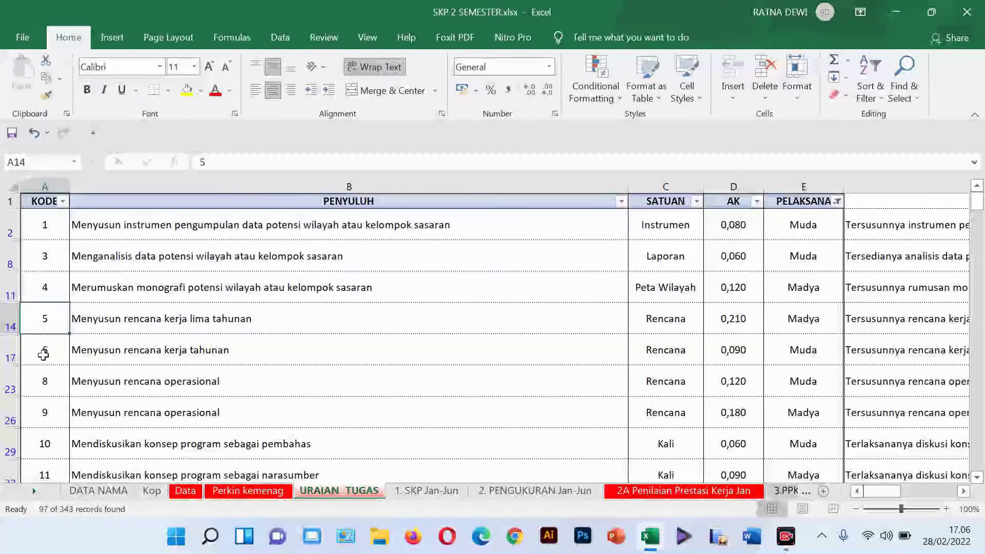
{"action": "left_click", "coordinate": [44, 354]}
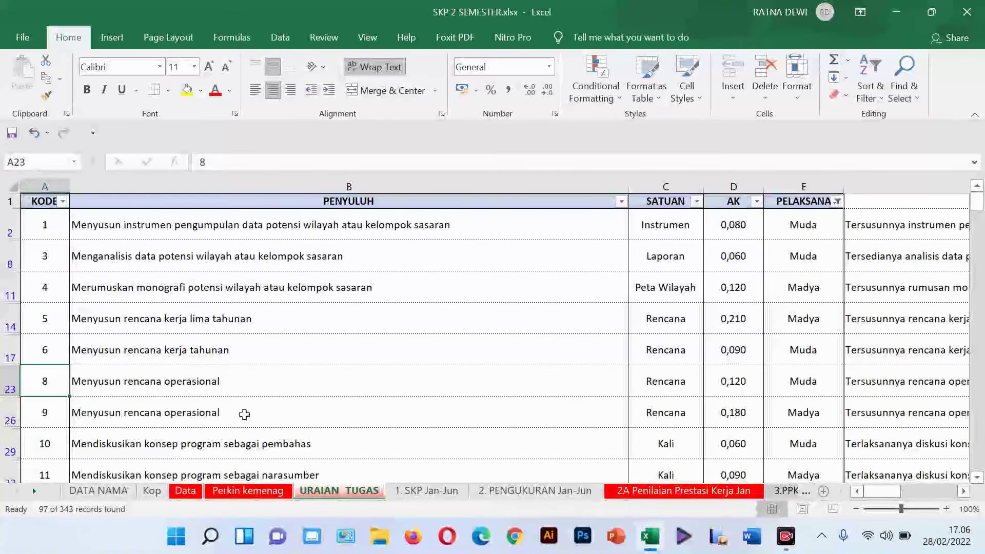
- Clear the five task numbers in cells A13:A17 on the 1. SKP Jan-Jun sheet
{"action": "left_click", "coordinate": [414, 491]}
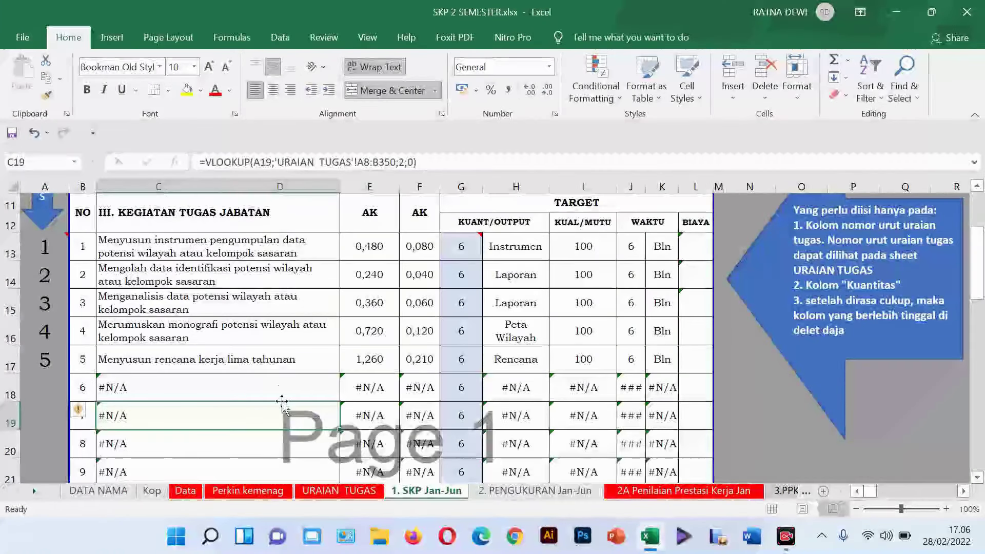
{"action": "left_click", "coordinate": [49, 252]}
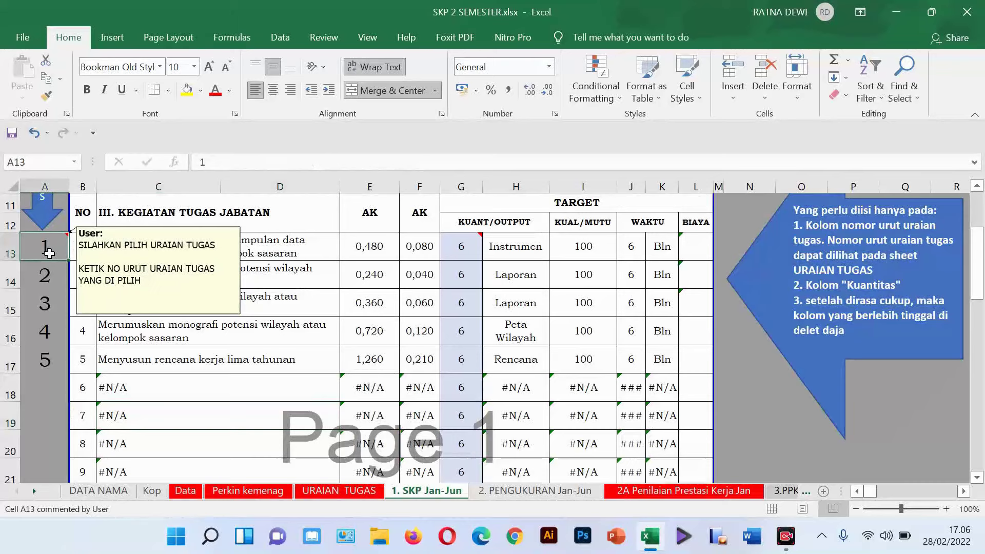
{"action": "left_click", "coordinate": [44, 275]}
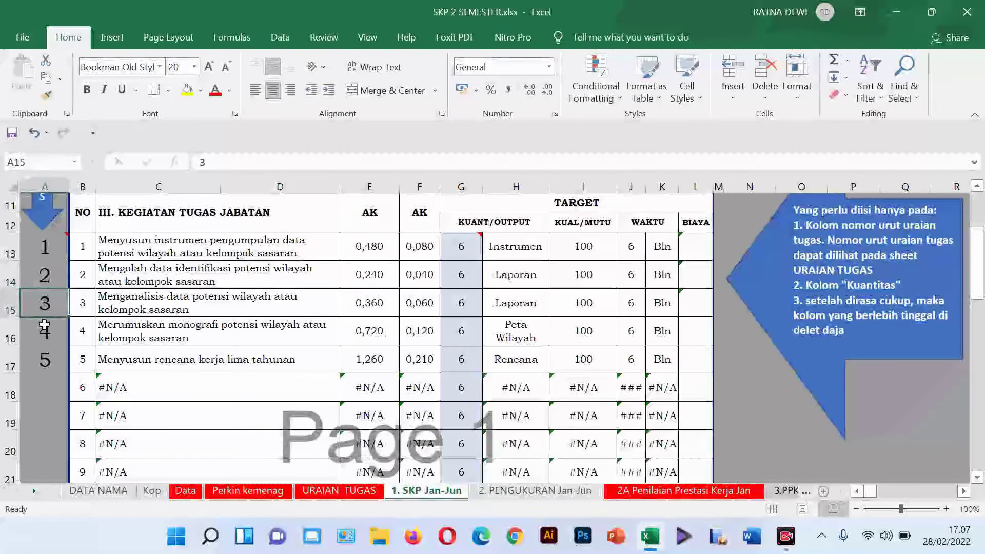
{"action": "left_click", "coordinate": [44, 331]}
{"action": "left_click_drag", "start_coordinate": [43, 247], "coordinate": [46, 359]}
{"action": "key", "text": "Delete"}
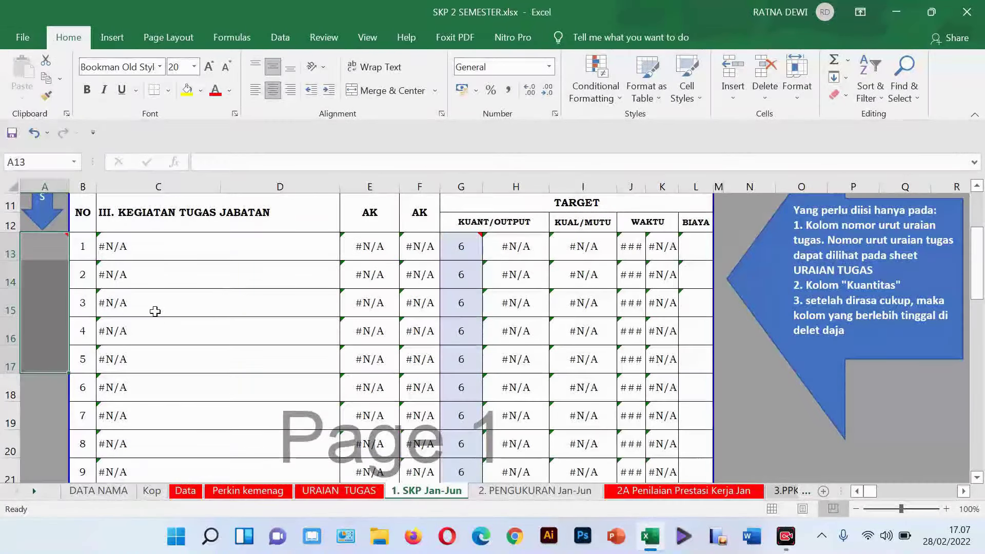
- Check the task codes on the URAIAN TUGAS sheet and enter task number 1 in cell A13 of 1. SKP Jan-Jun
{"action": "left_click", "coordinate": [45, 247]}
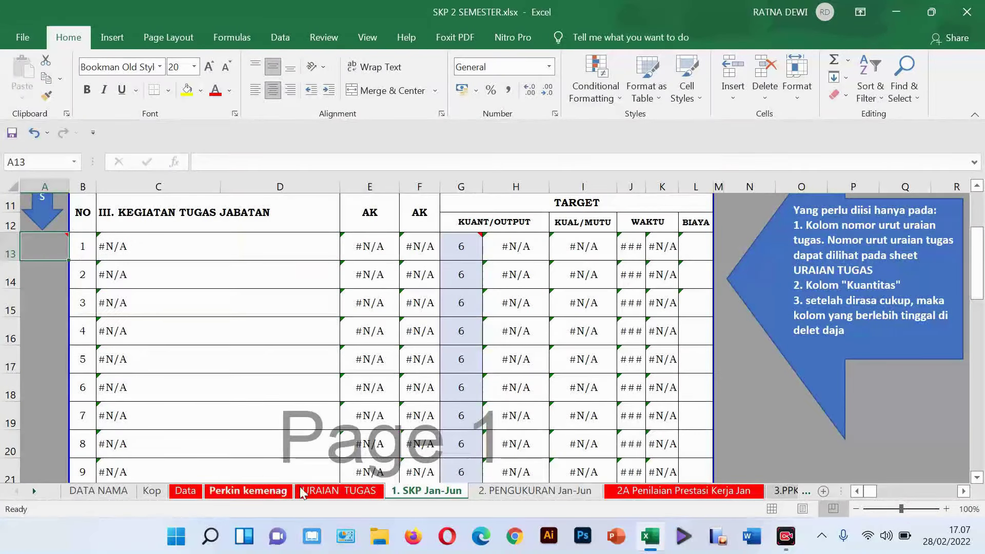
{"action": "left_click", "coordinate": [338, 491]}
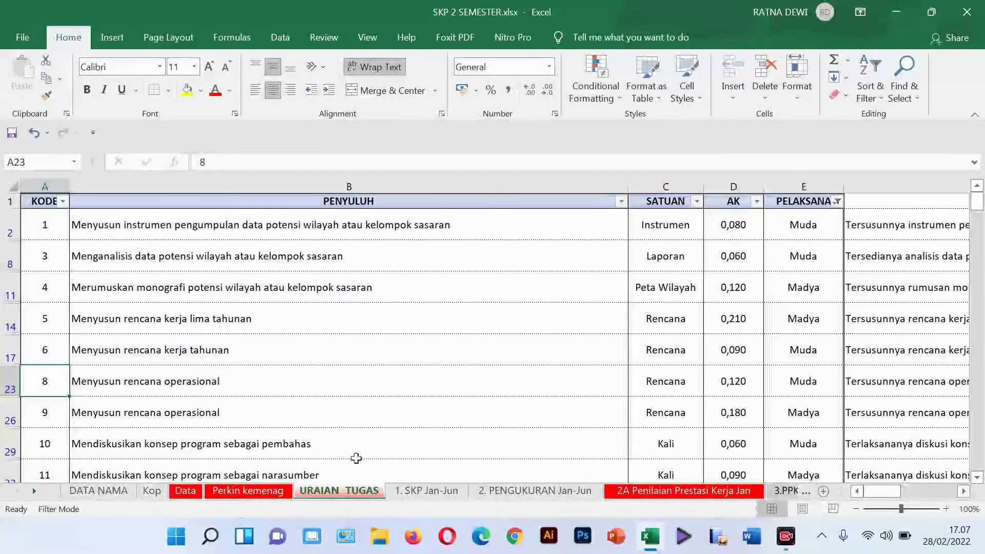
{"action": "key", "text": "ctrl+Page_Down"}
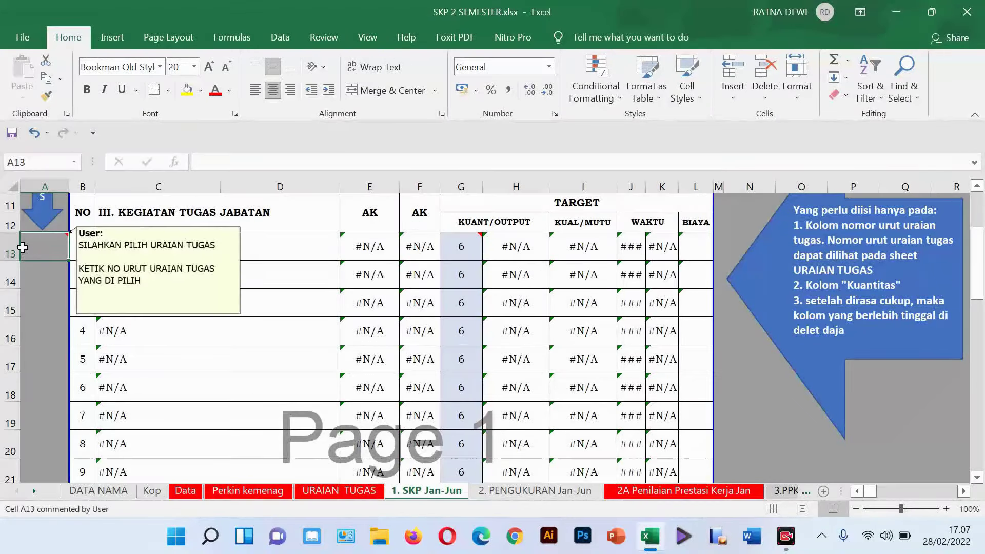
{"action": "type", "text": "1"}
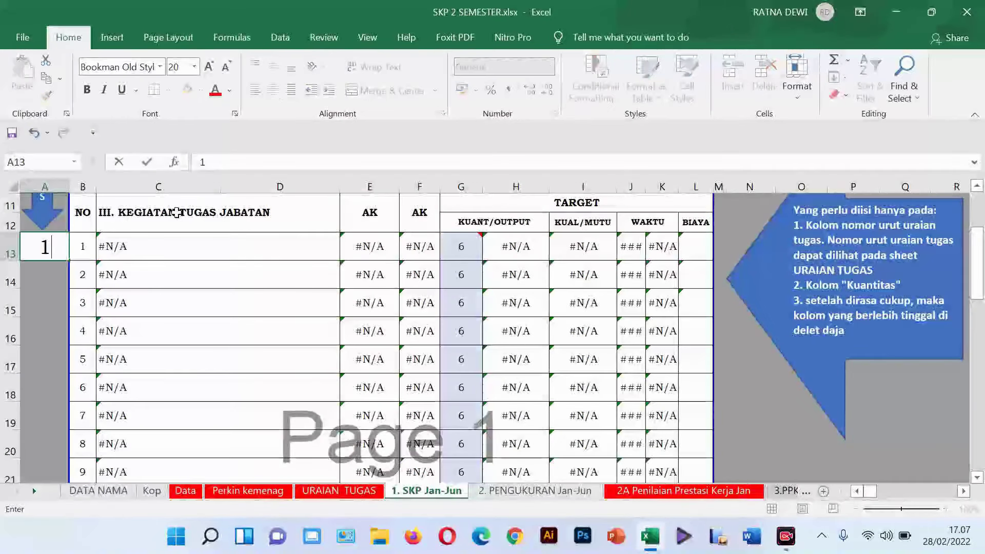
{"action": "key", "text": "Return"}
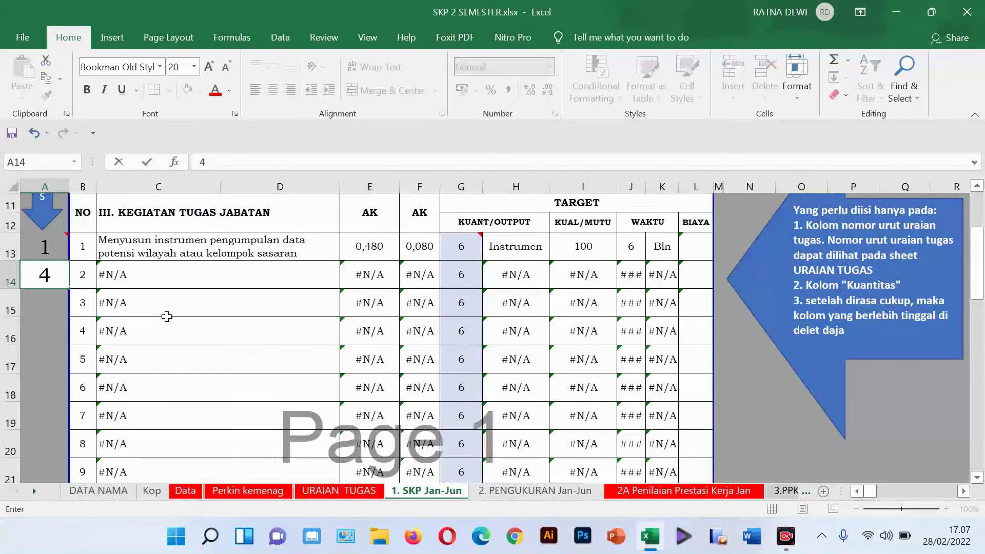
- Enter task numbers 4, 5 and 10 in cells A14:A16 of the 1. SKP Jan-Jun sheet
{"action": "key", "text": "Return"}
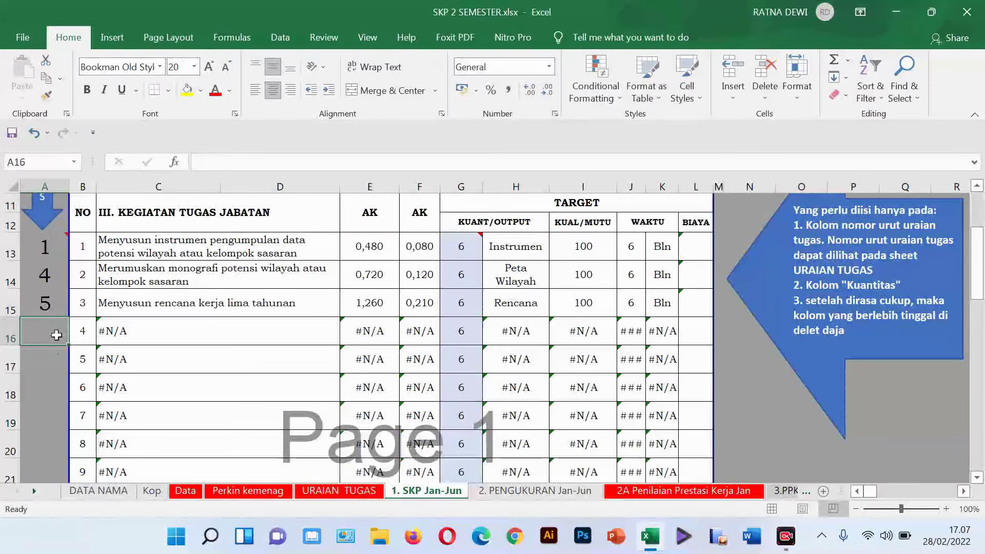
{"action": "type", "text": "1"}
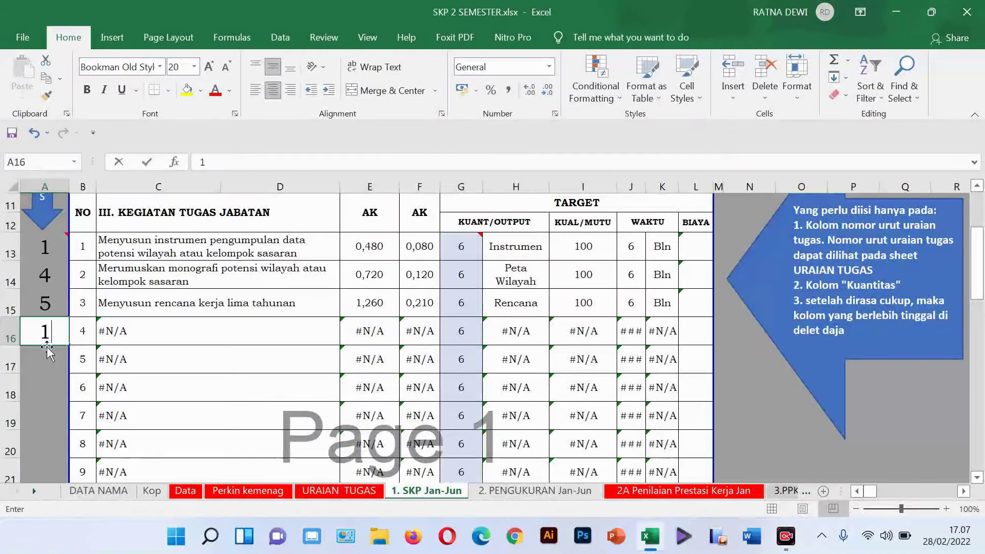
{"action": "type", "text": "0"}
{"action": "key", "text": "Return"}
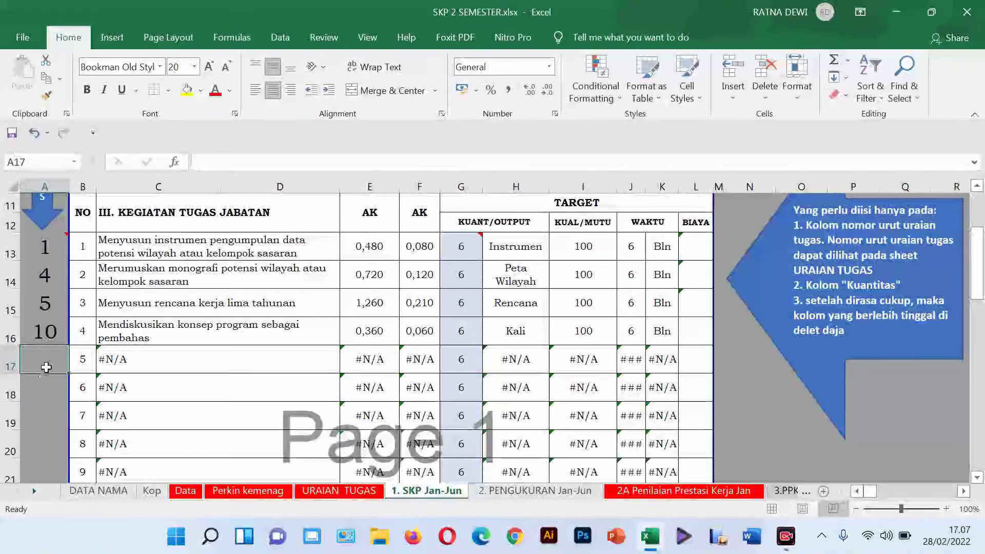
{"action": "scroll", "coordinate": [47, 366], "scroll_direction": "down", "scroll_amount": 2}
{"action": "scroll", "coordinate": [49, 366], "scroll_direction": "up", "scroll_amount": 2}
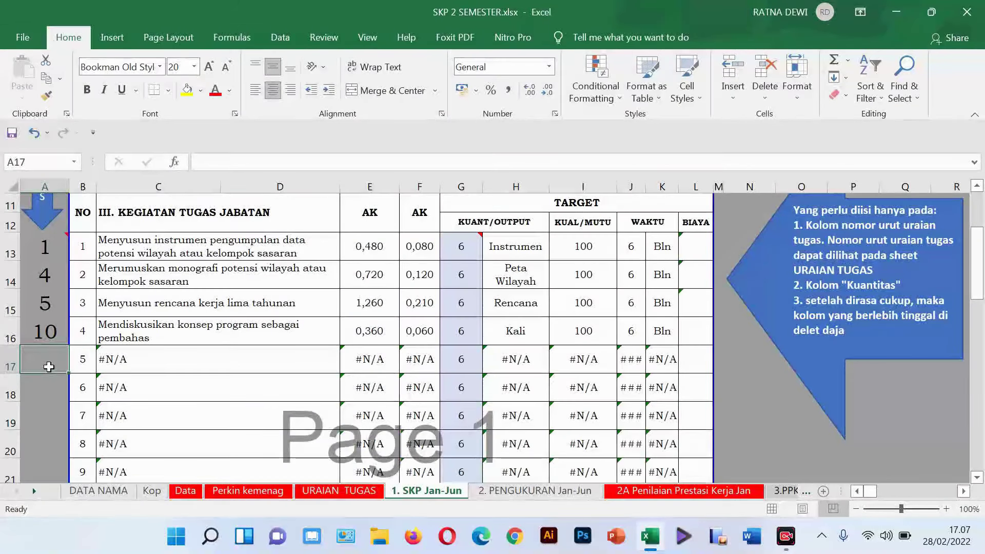
- Enter task numbers 11, 12, 13 and 14 in cells A17:A20
{"action": "type", "text": "11"}
{"action": "key", "text": "Return"}
{"action": "type", "text": "12"}
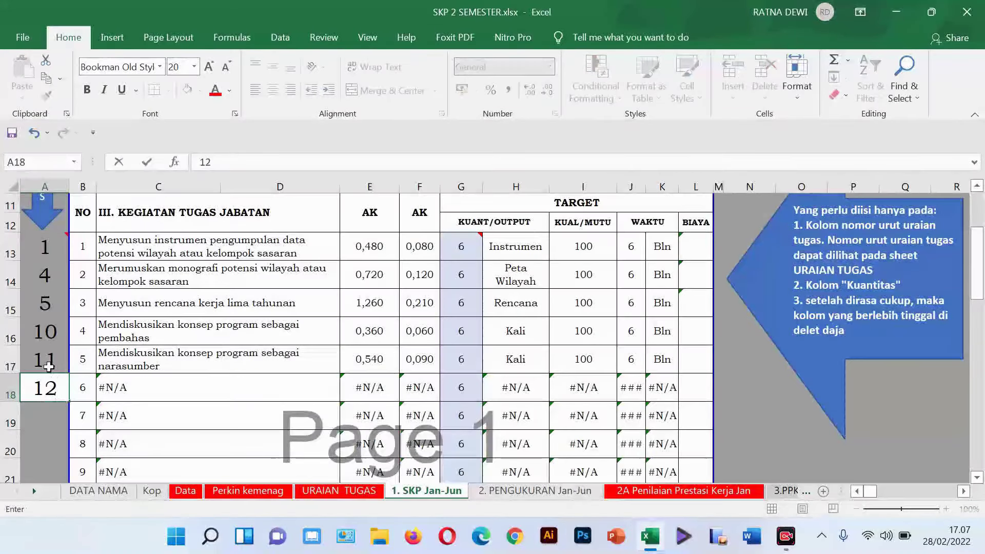
{"action": "key", "text": "Return"}
{"action": "type", "text": "2"}
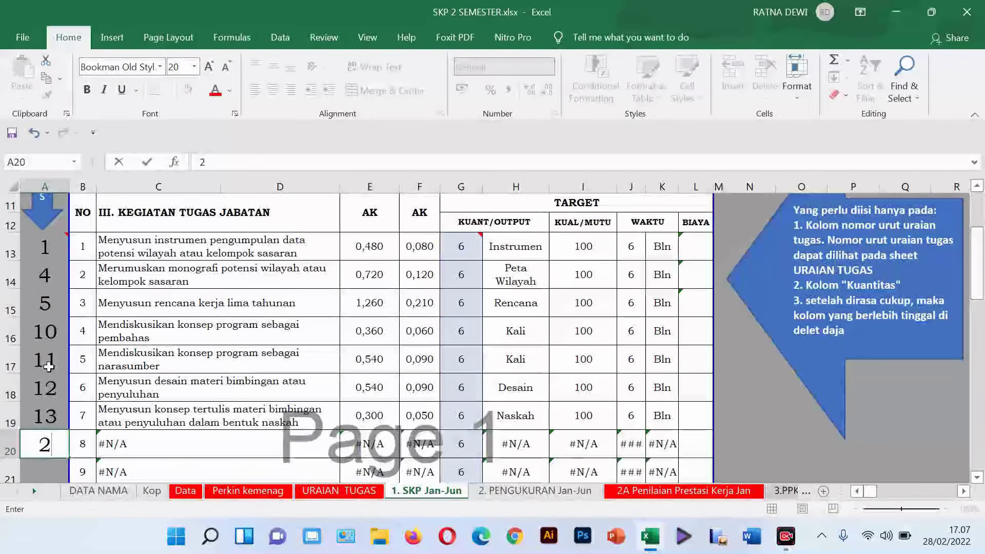
{"action": "key", "text": "BackSpace"}
{"action": "type", "text": "1"}
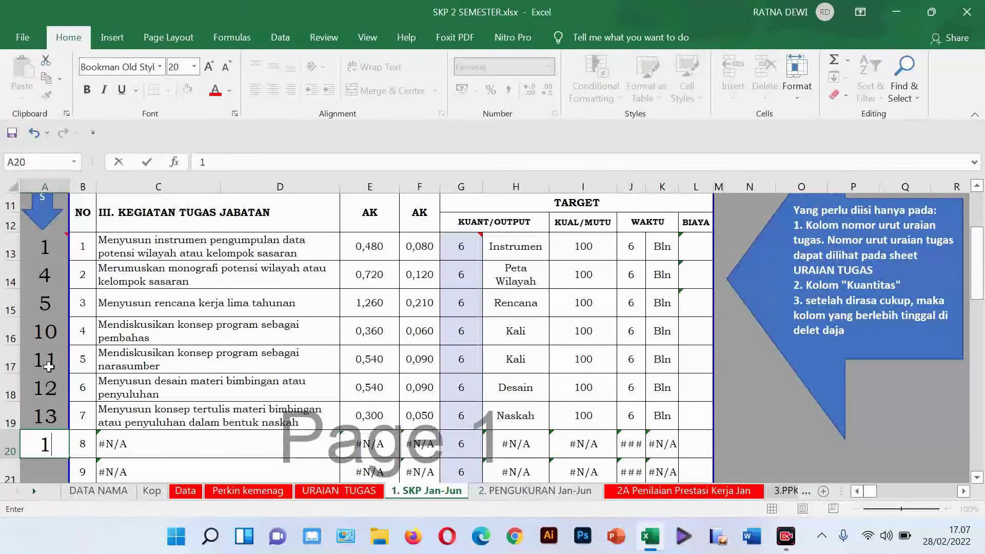
{"action": "type", "text": "4"}
{"action": "key", "text": "Return"}
- Continue the task list with numbers 15 through 21 in cells A21:A27
{"action": "type", "text": "15"}
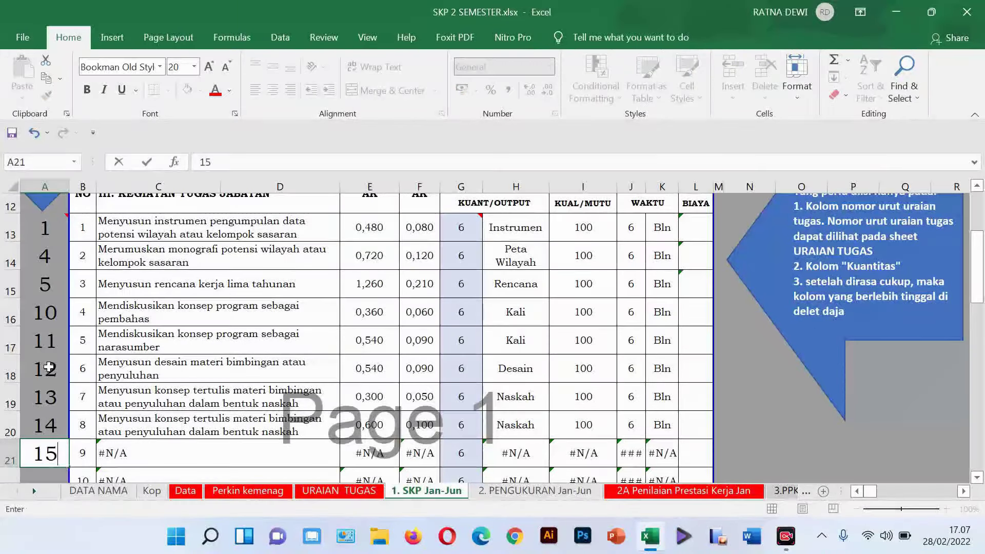
{"action": "key", "text": "Return"}
{"action": "type", "text": "16"}
{"action": "key", "text": "Return"}
{"action": "type", "text": "1"}
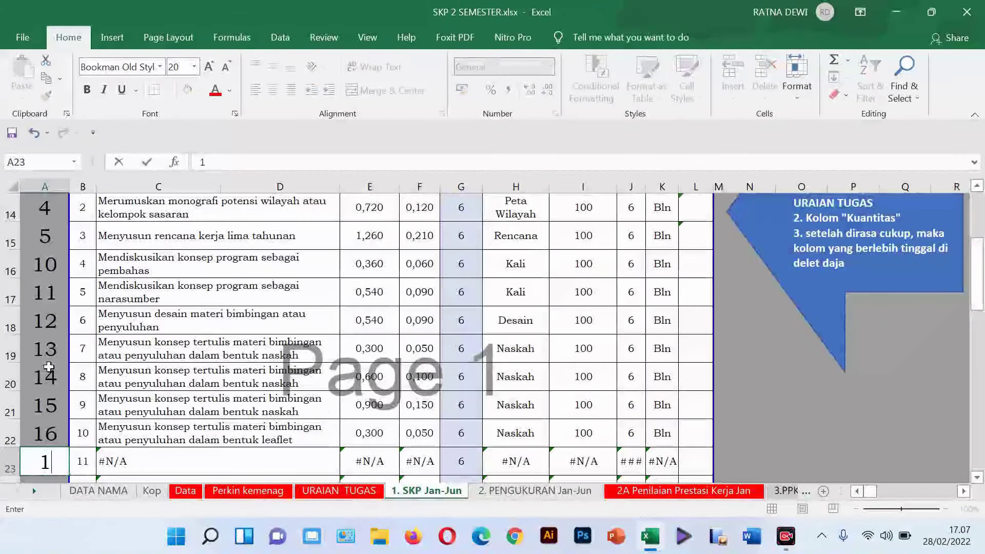
{"action": "type", "text": "7"}
{"action": "key", "text": "Return"}
{"action": "type", "text": "18"}
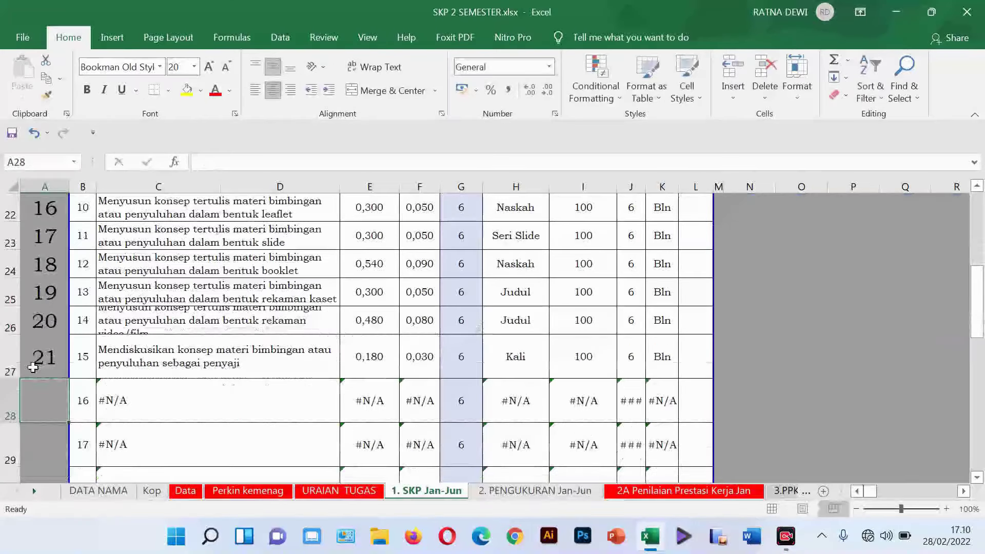
- Enter task numbers 24, 26, 28 and 30 in cells A28:A31
{"action": "type", "text": "24"}
{"action": "key", "text": "Return"}
{"action": "type", "text": "26"}
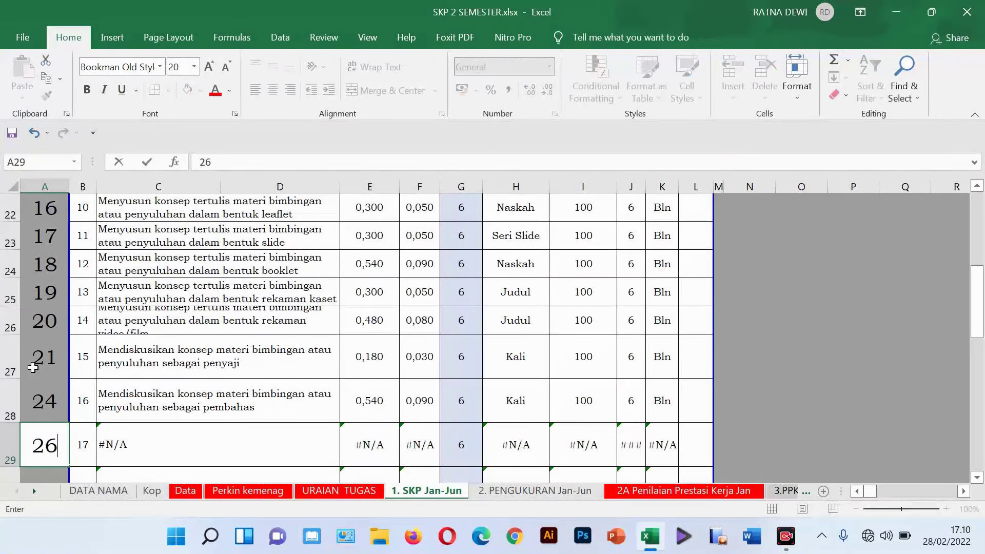
{"action": "key", "text": "Return"}
{"action": "type", "text": "28"}
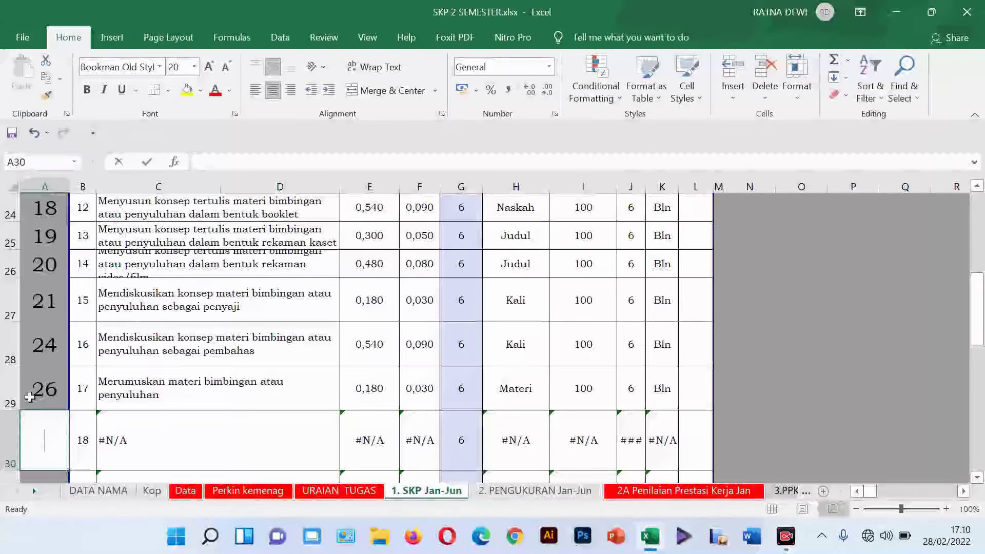
{"action": "key", "text": "Return"}
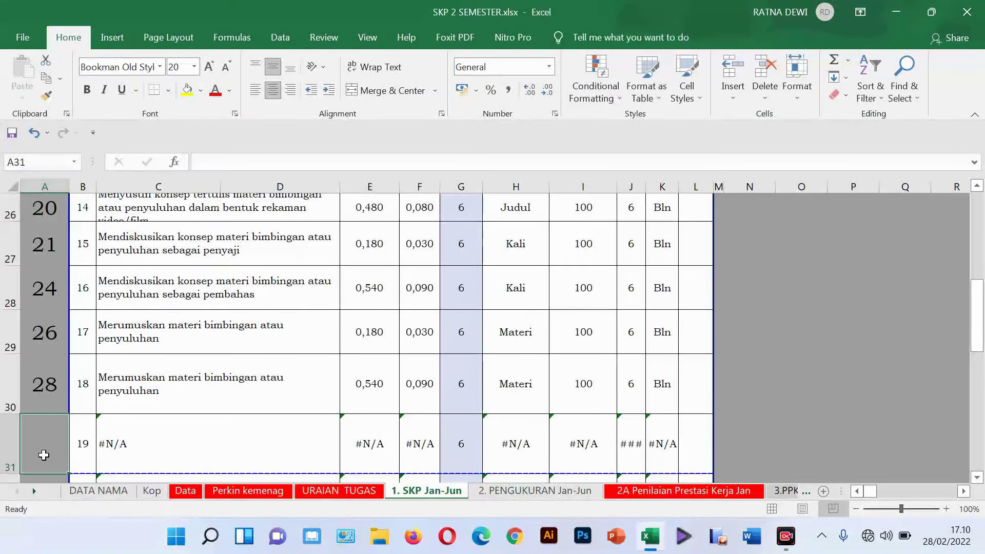
{"action": "type", "text": "30"}
{"action": "key", "text": "Return"}
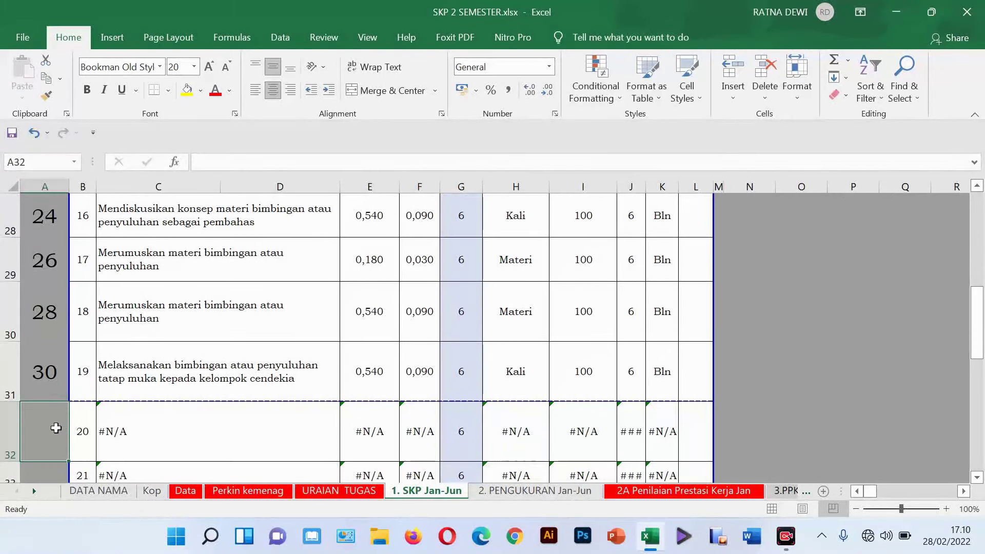
{"action": "scroll", "coordinate": [158, 407], "scroll_direction": "down", "scroll_amount": 7}
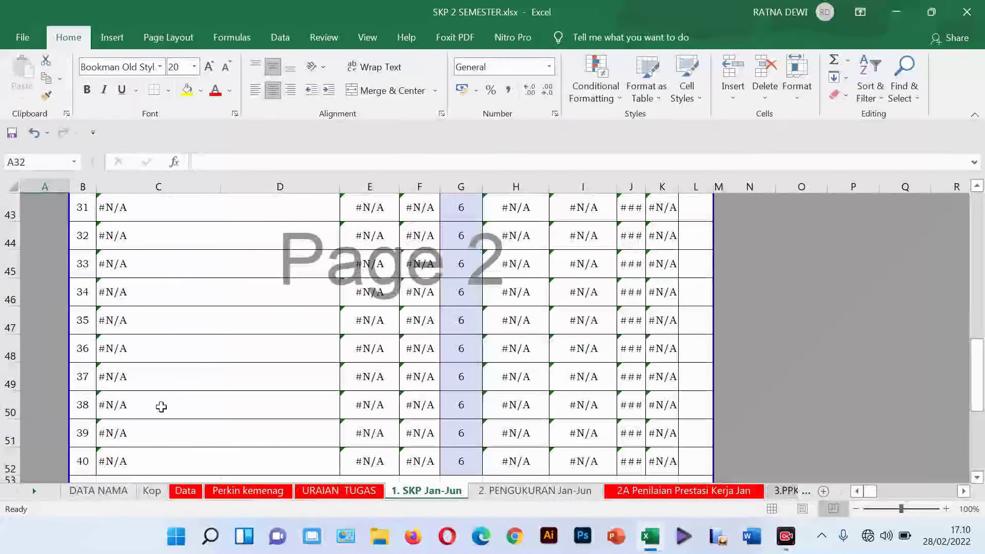
{"action": "left_click", "coordinate": [10, 297]}
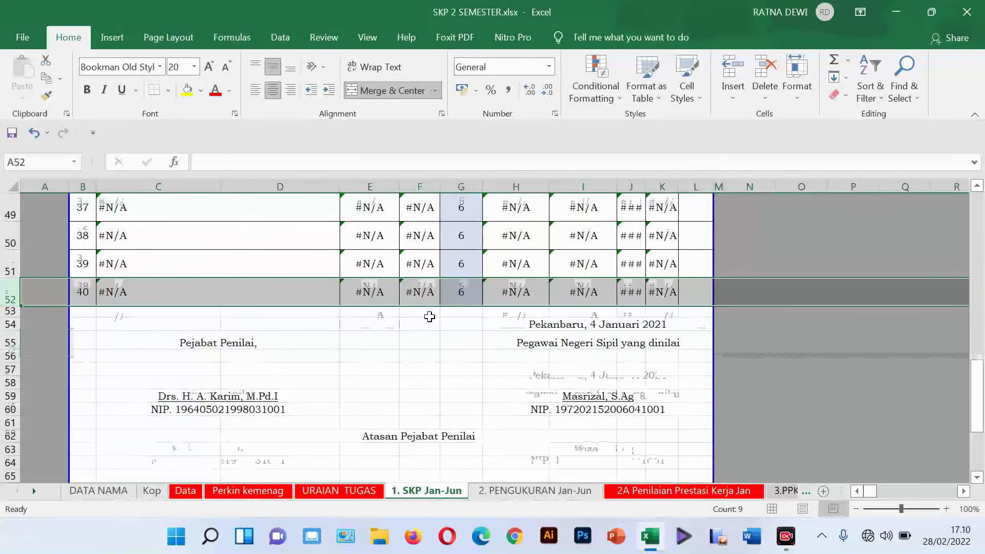
{"action": "scroll", "coordinate": [429, 317], "scroll_direction": "up", "scroll_amount": 13}
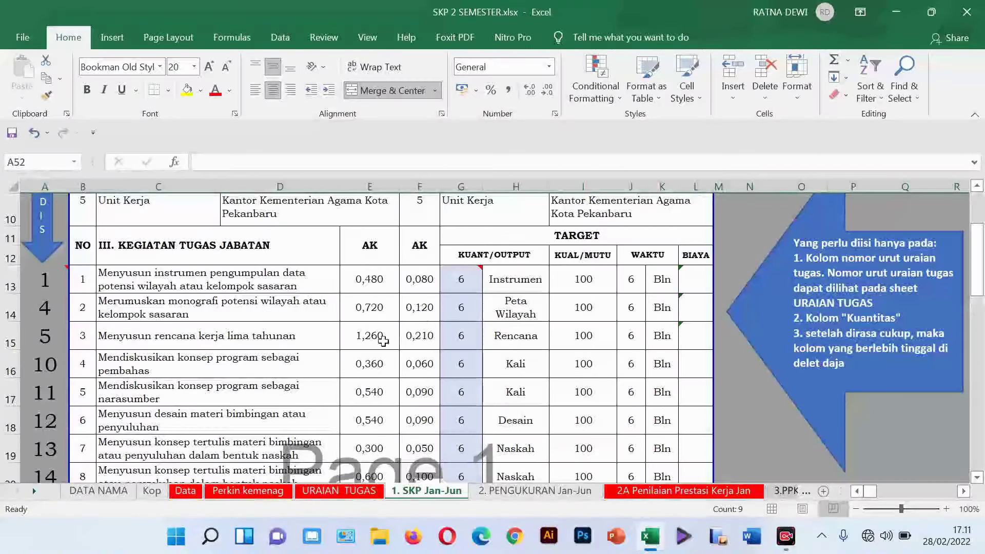
- Set the target quantities of the first four tasks in cells G13:G16 to 4, 5, 7 and 20
{"action": "left_click", "coordinate": [470, 278]}
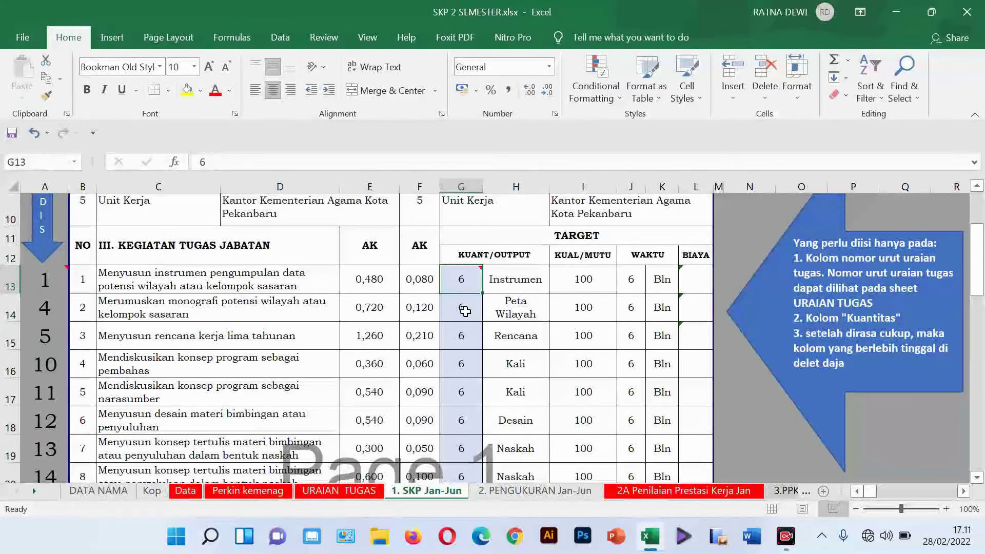
{"action": "left_click", "coordinate": [465, 311]}
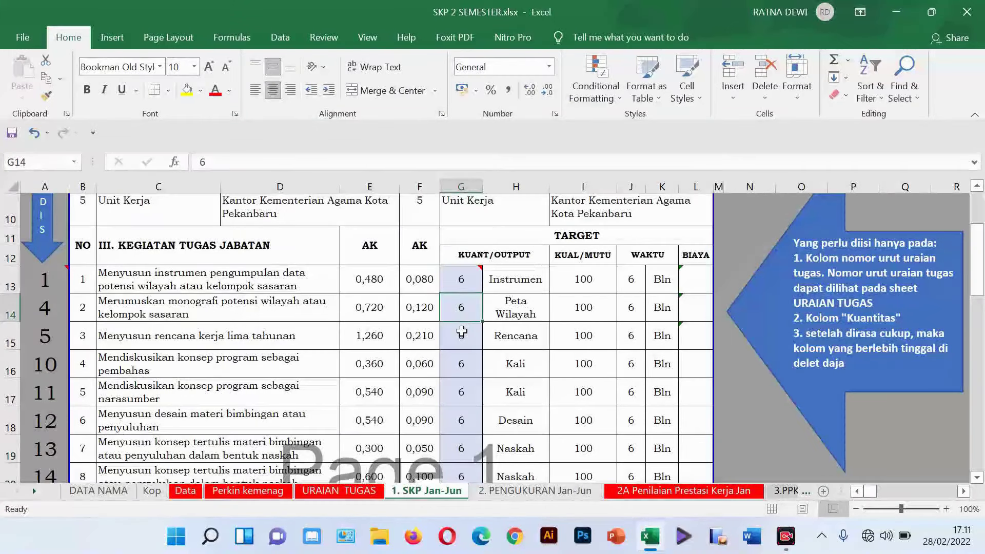
{"action": "left_click", "coordinate": [463, 284]}
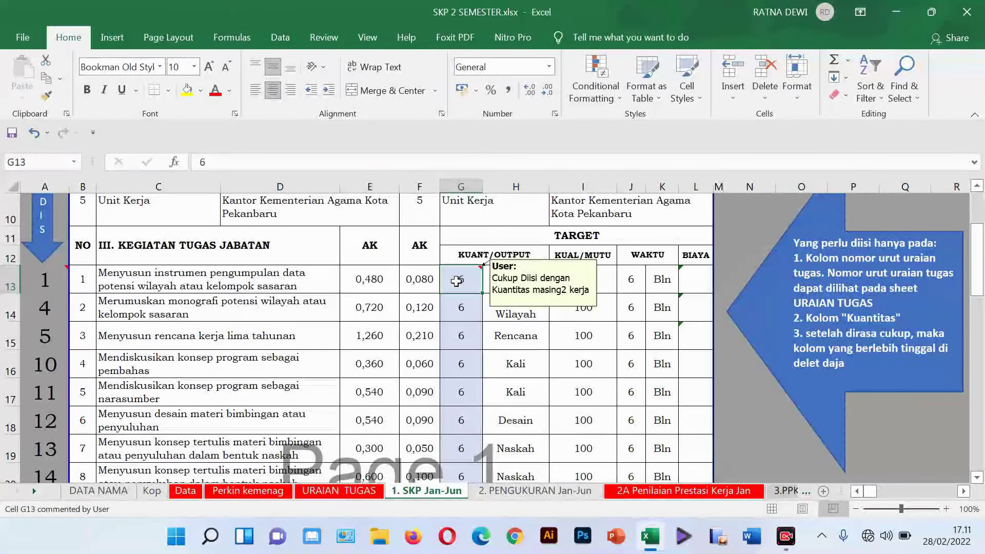
{"action": "key", "text": "Return"}
{"action": "type", "text": "5"}
{"action": "key", "text": "Return"}
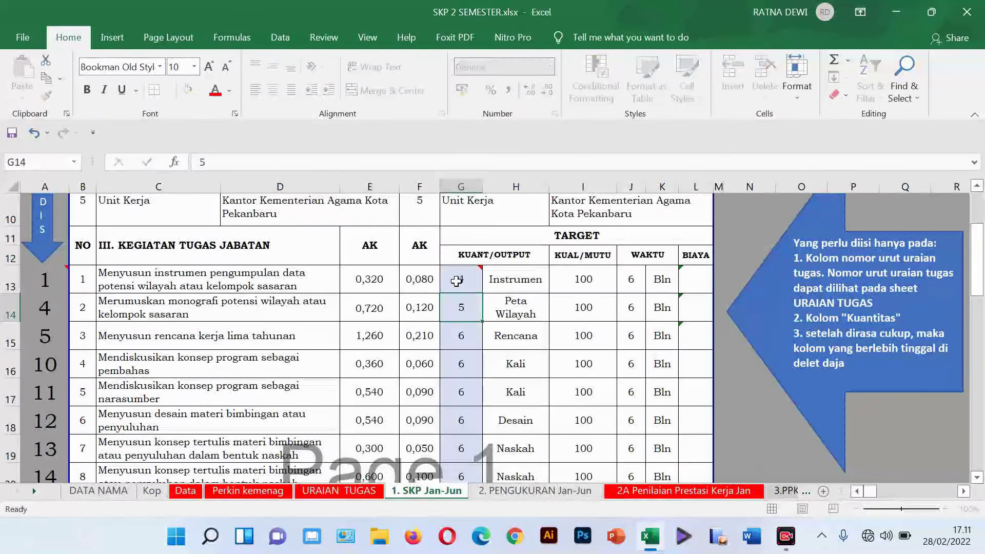
{"action": "type", "text": "7"}
{"action": "key", "text": "Return"}
{"action": "type", "text": "20"}
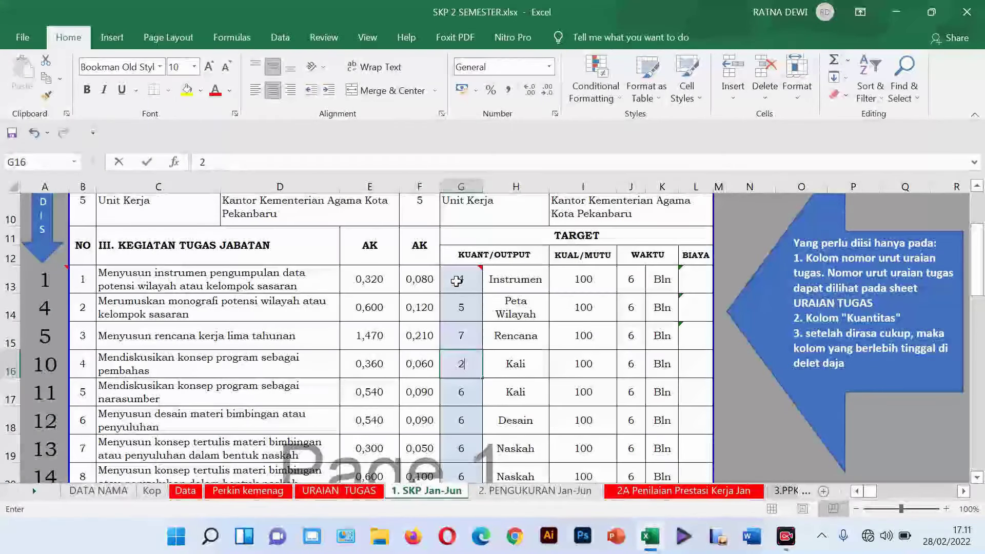
{"action": "key", "text": "Return"}
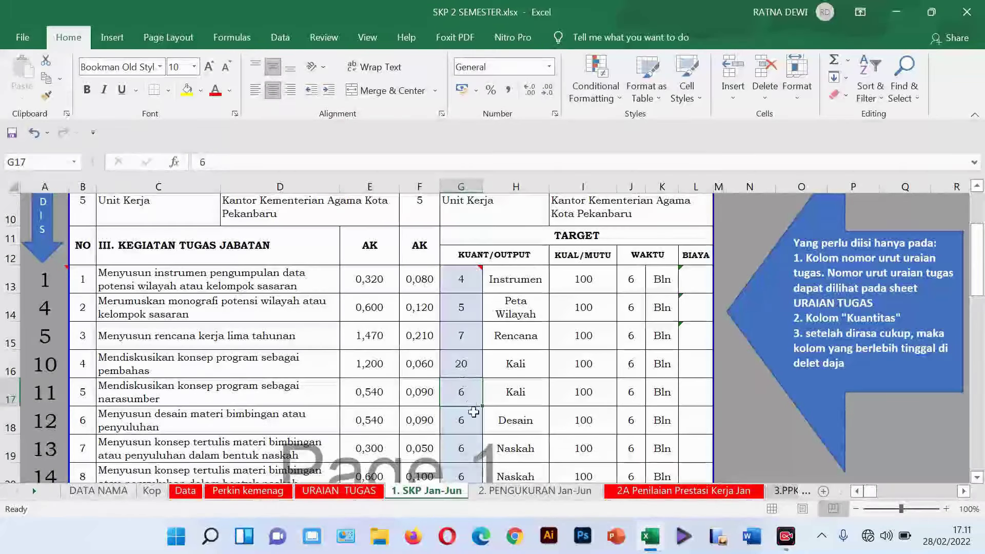
- Delete the unused #N/A rows 27 to 40 on the 2. PENGUKURAN Jan-Jun sheet
{"action": "left_click", "coordinate": [512, 494]}
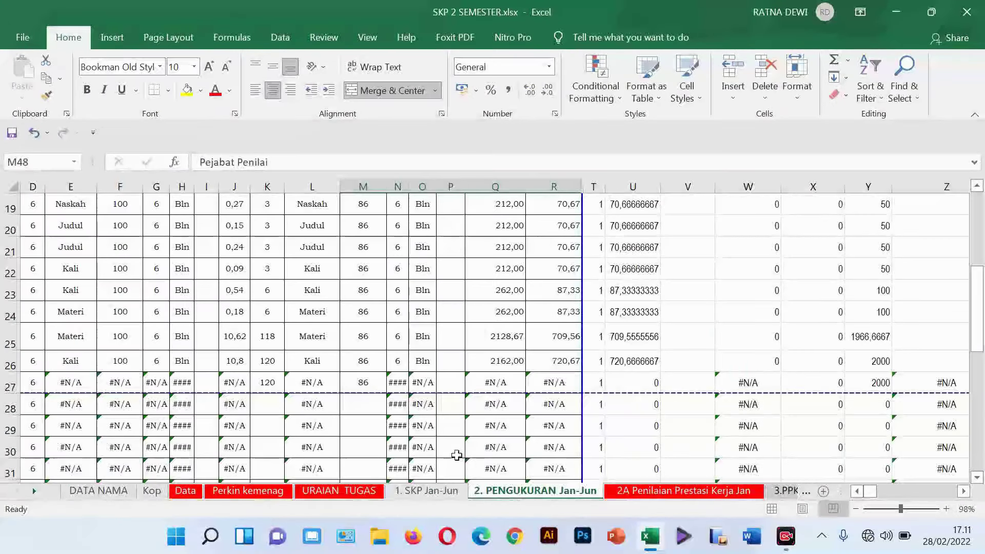
{"action": "mouse_move", "coordinate": [877, 489]}
{"action": "left_mouse_down"}
{"action": "mouse_move", "coordinate": [891, 489]}
{"action": "mouse_move", "coordinate": [868, 491]}
{"action": "left_mouse_up"}
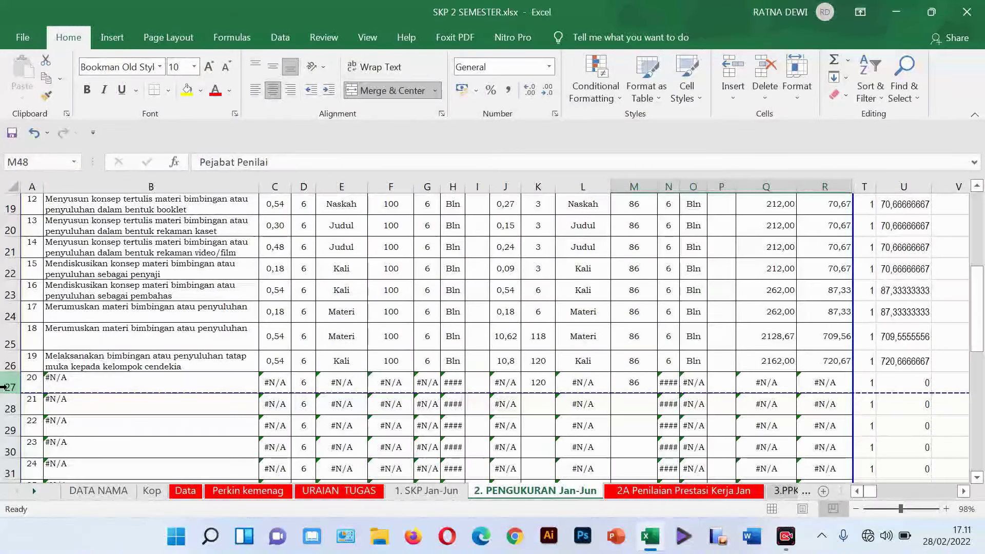
{"action": "left_click_drag", "start_coordinate": [4, 387], "coordinate": [23, 355]}
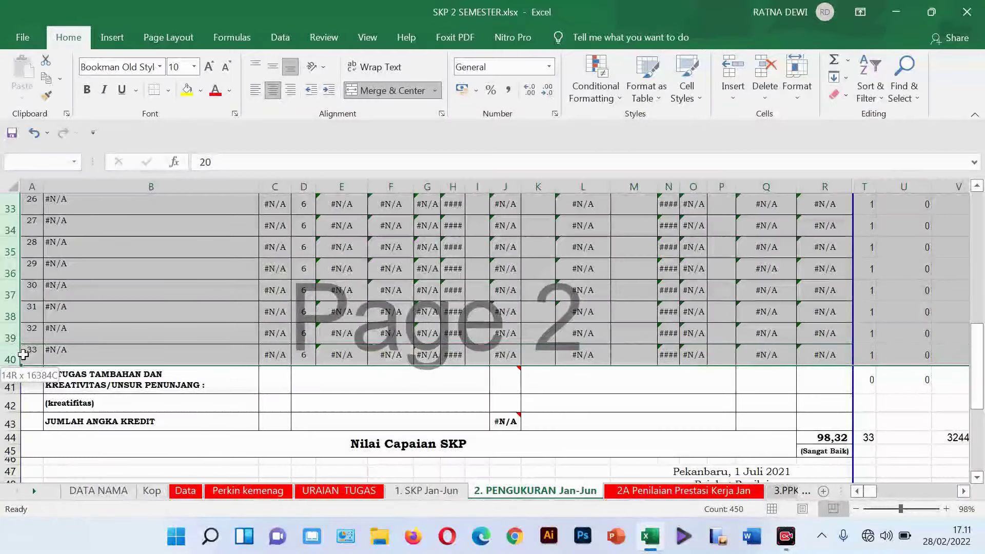
{"action": "scroll", "coordinate": [65, 311], "scroll_direction": "up", "scroll_amount": 3}
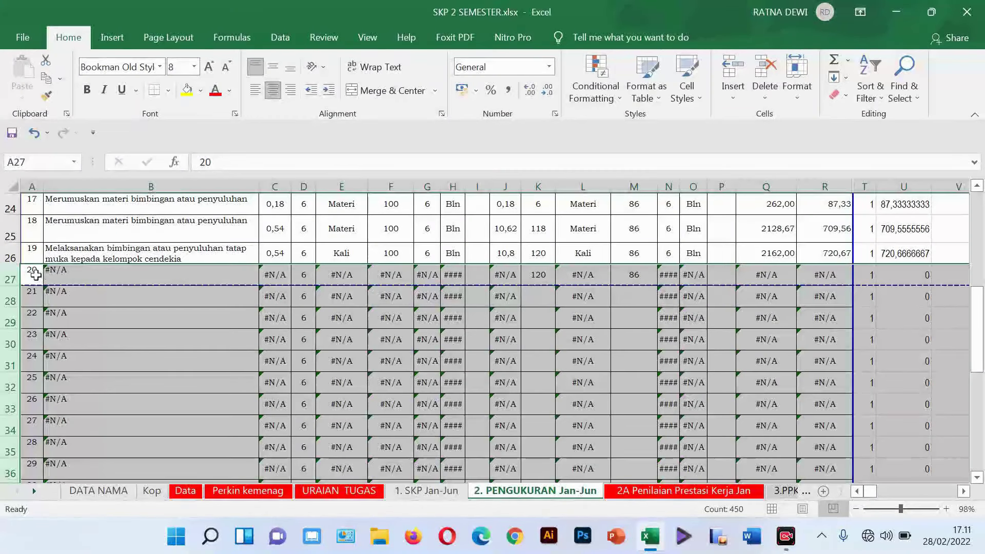
{"action": "right_click", "coordinate": [13, 282]}
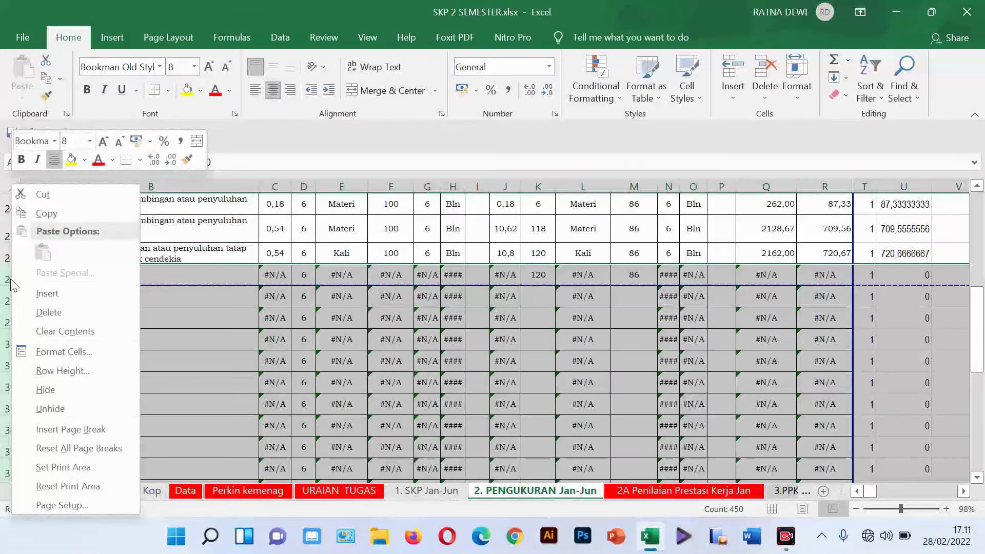
{"action": "left_click", "coordinate": [49, 311]}
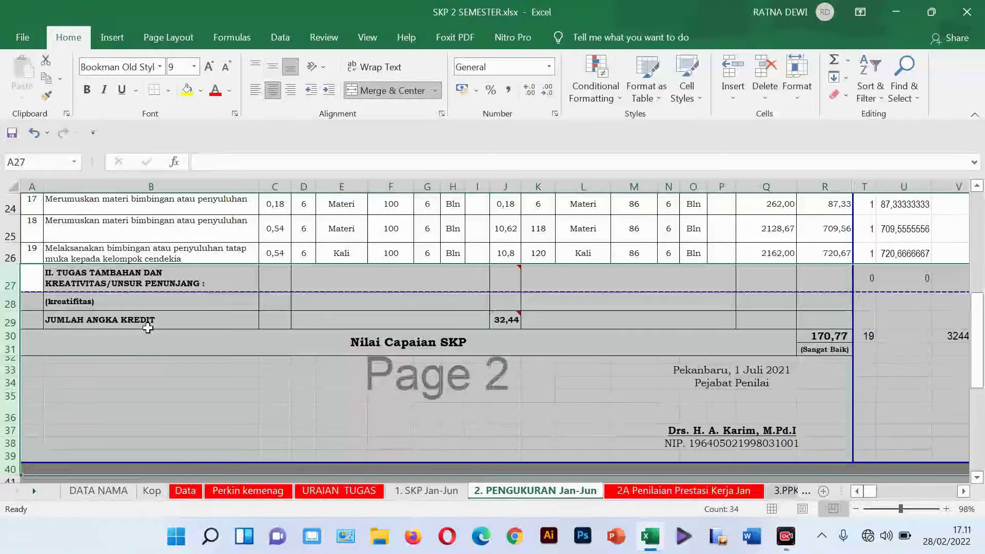
- Fill the REALISASI quantity cells K8:K26 with a light blue theme colour
{"action": "scroll", "coordinate": [314, 421], "scroll_direction": "up", "scroll_amount": 6}
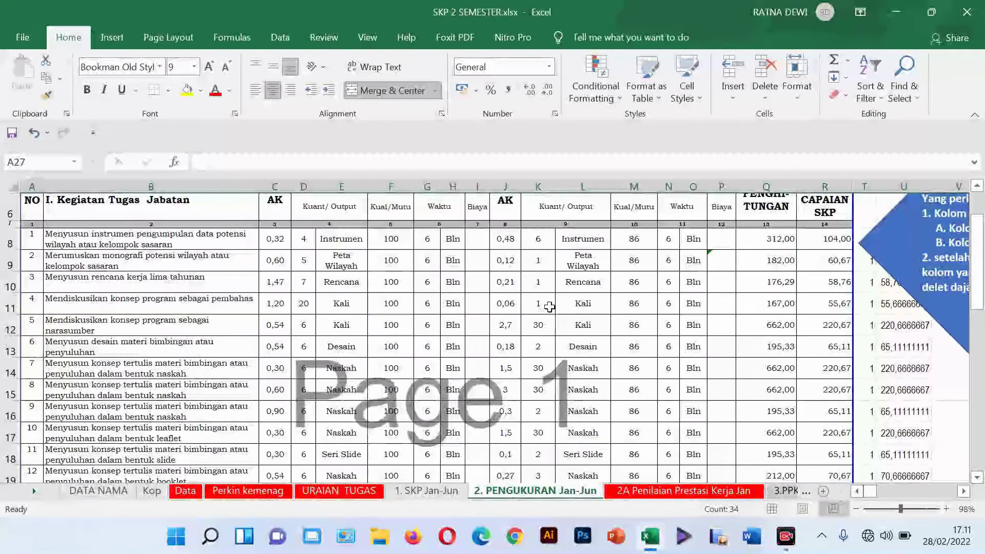
{"action": "scroll", "coordinate": [549, 306], "scroll_direction": "up", "scroll_amount": 1}
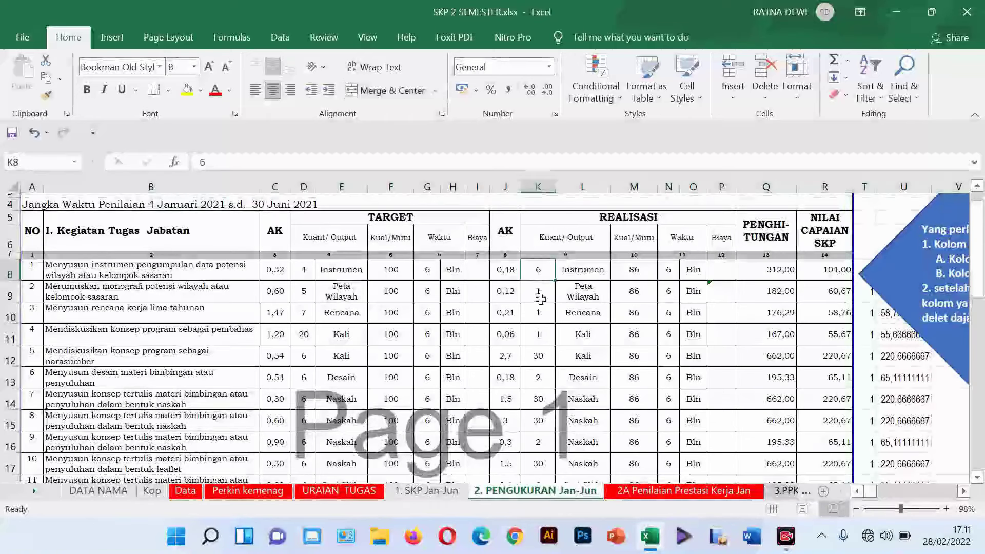
{"action": "left_click", "coordinate": [536, 317]}
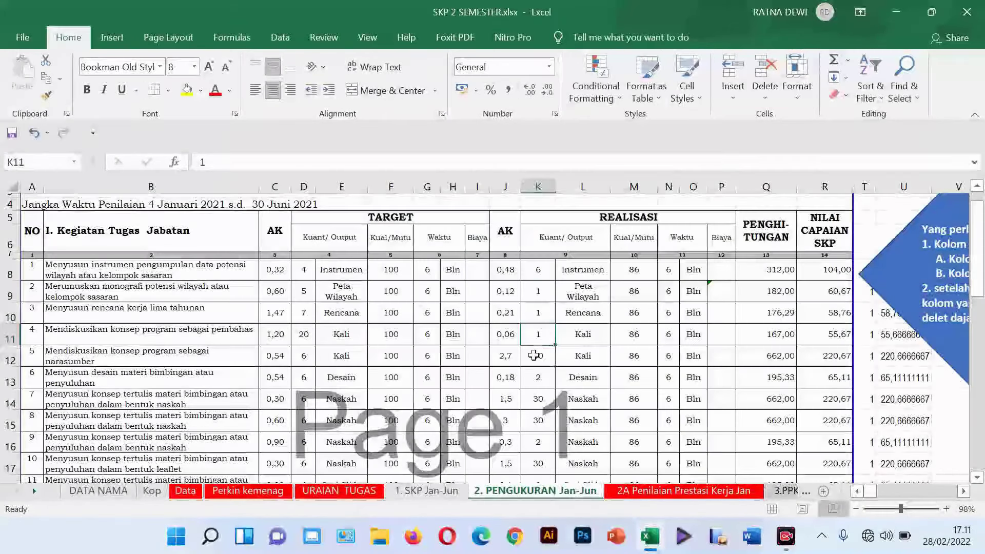
{"action": "left_click", "coordinate": [535, 277]}
{"action": "left_click_drag", "start_coordinate": [535, 276], "coordinate": [551, 362]}
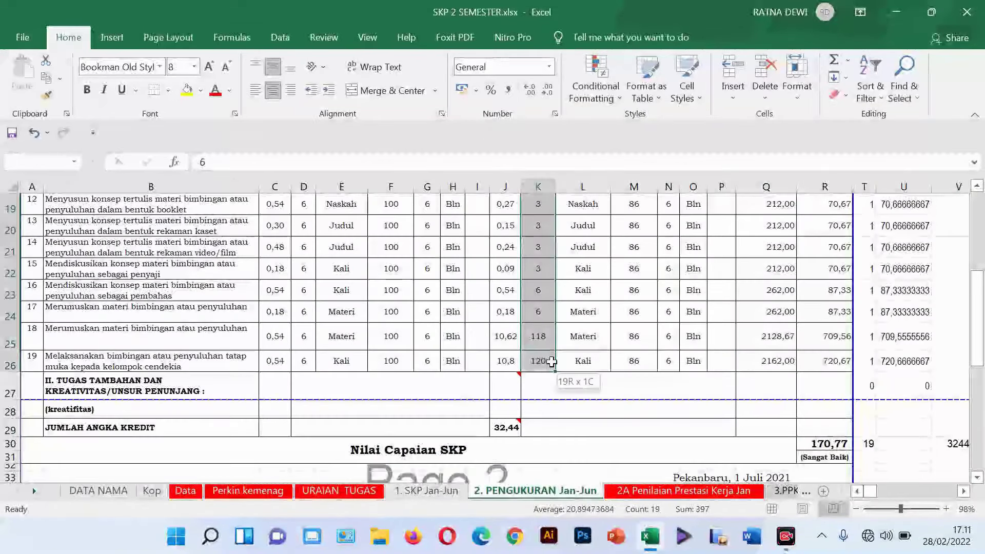
{"action": "left_click", "coordinate": [200, 90]}
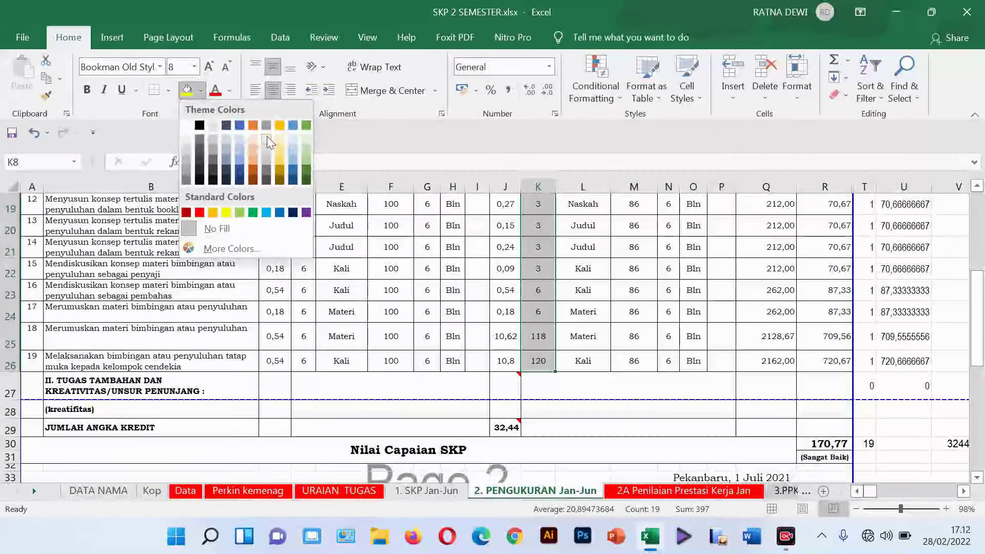
{"action": "left_click", "coordinate": [288, 138]}
{"action": "scroll", "coordinate": [477, 268], "scroll_direction": "up", "scroll_amount": 6}
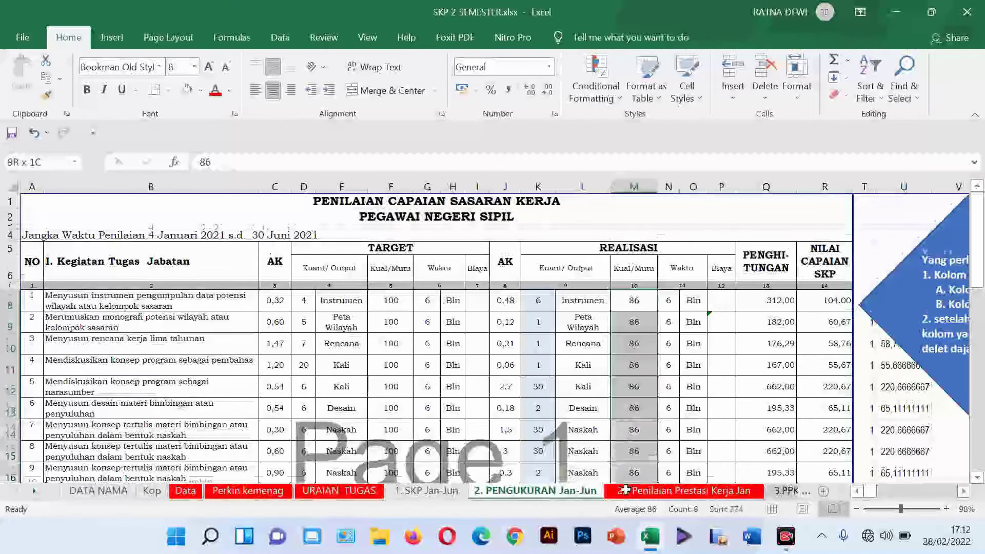
- Fill the REALISASI Kual/Mutu cells in column M, from row 8 down, with the same light blue
{"action": "left_click_drag", "start_coordinate": [625, 489], "coordinate": [640, 351]}
{"action": "scroll", "coordinate": [577, 299], "scroll_direction": "up", "scroll_amount": 6}
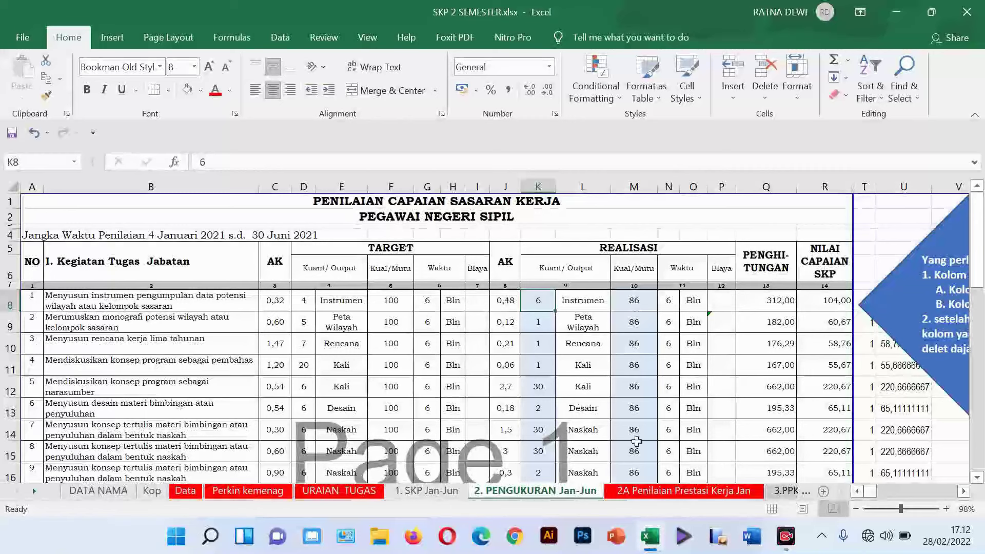
- Fill the five work-behaviour score cells D13:D17 on the 2A Penilaian Prestasi Kerja Jan sheet with light blue
{"action": "left_click", "coordinate": [719, 495]}
{"action": "scroll", "coordinate": [476, 418], "scroll_direction": "down", "scroll_amount": 2}
{"action": "scroll", "coordinate": [406, 350], "scroll_direction": "up", "scroll_amount": 1}
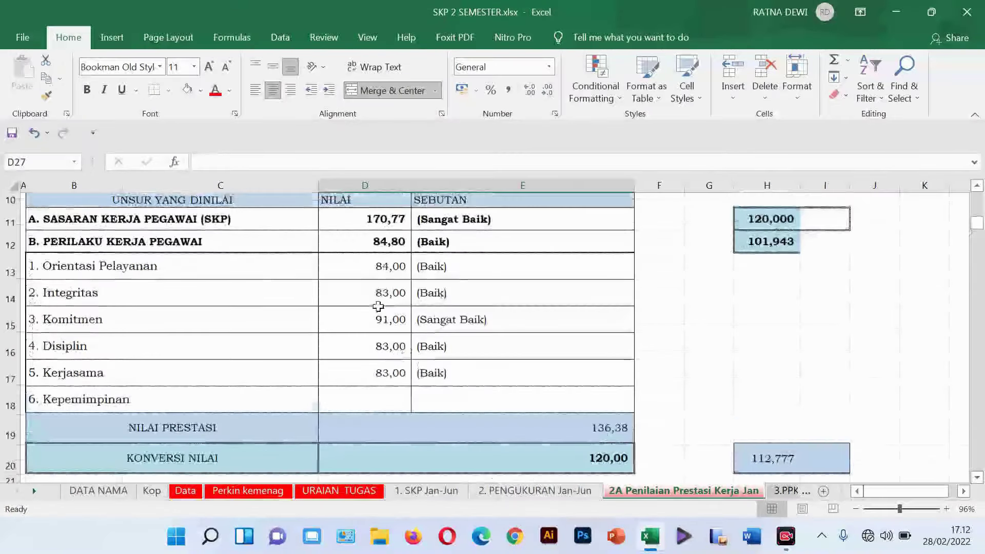
{"action": "left_click", "coordinate": [382, 269]}
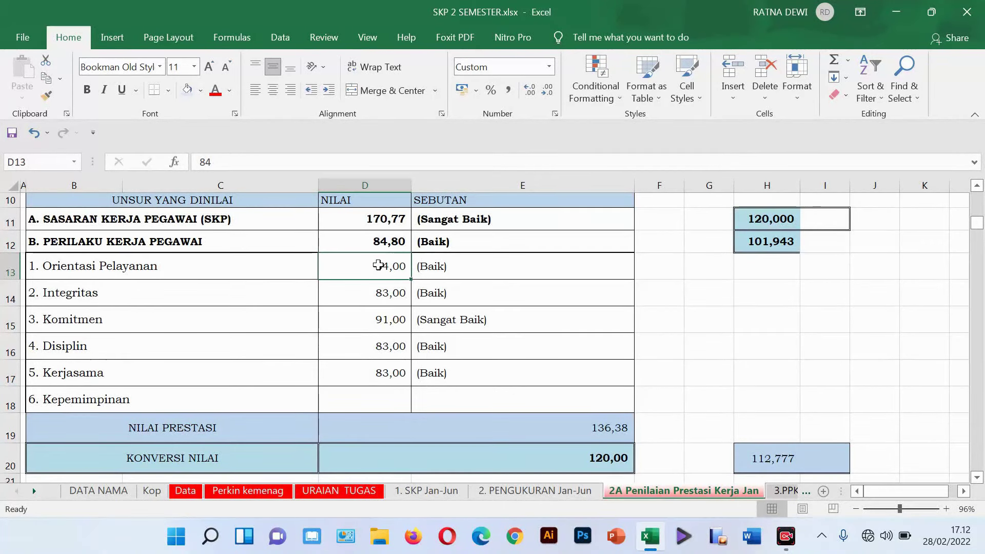
{"action": "left_click_drag", "start_coordinate": [378, 264], "coordinate": [391, 371]}
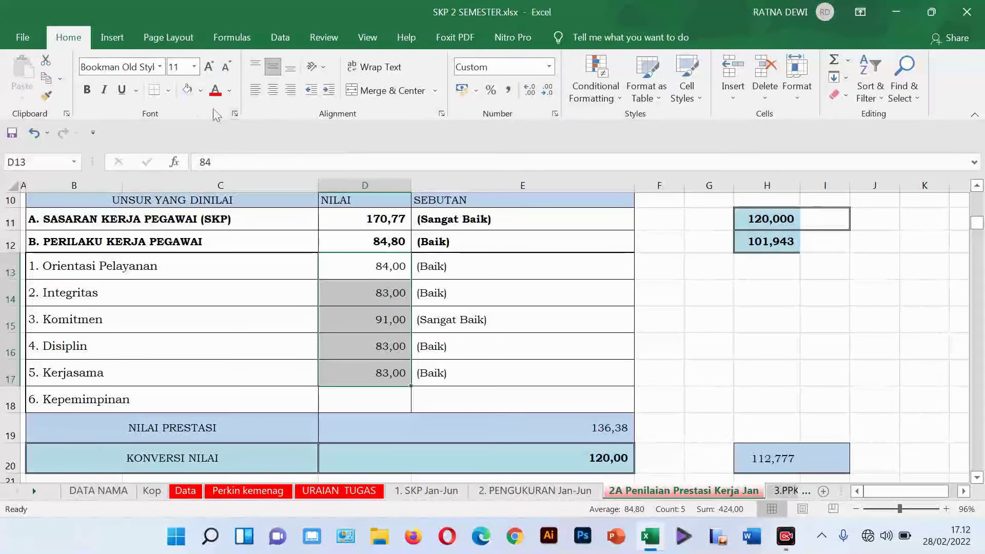
{"action": "left_click", "coordinate": [397, 394]}
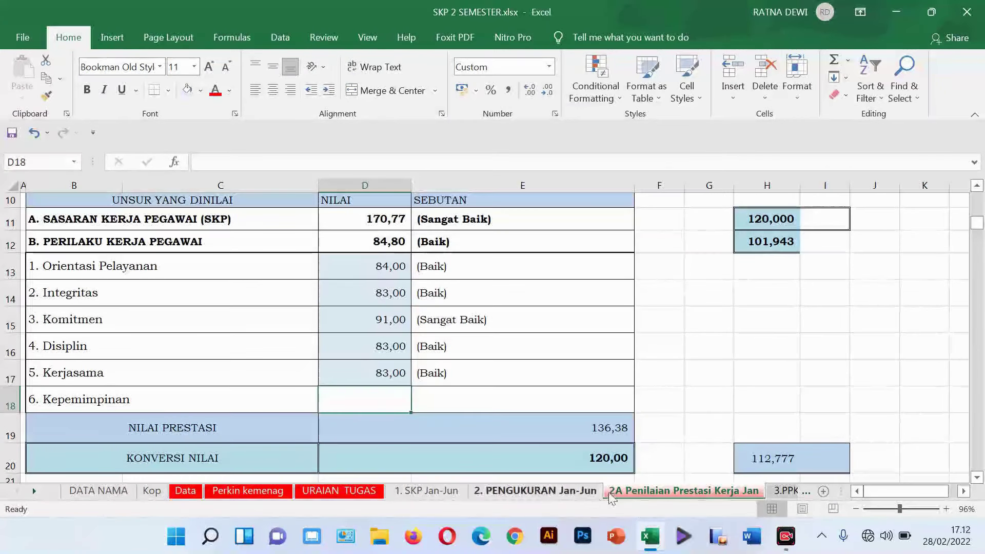
- Review the 3.PPKPNS Juni sheet, from the work-behaviour scores up to the assessed employee's details and report heading
{"action": "left_click", "coordinate": [773, 493]}
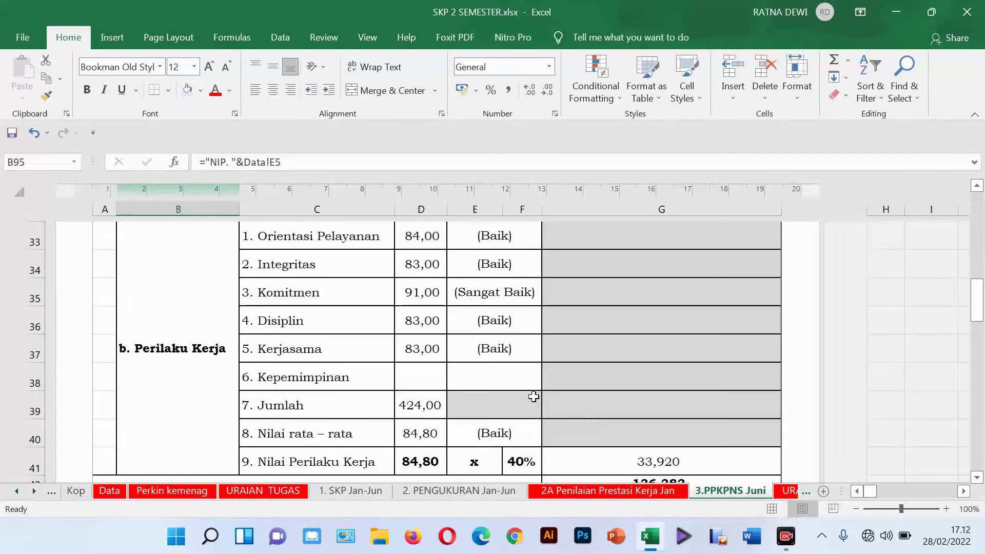
{"action": "scroll", "coordinate": [533, 396], "scroll_direction": "down", "scroll_amount": 2}
{"action": "scroll", "coordinate": [534, 396], "scroll_direction": "up", "scroll_amount": 2}
{"action": "scroll", "coordinate": [533, 397], "scroll_direction": "up", "scroll_amount": 9}
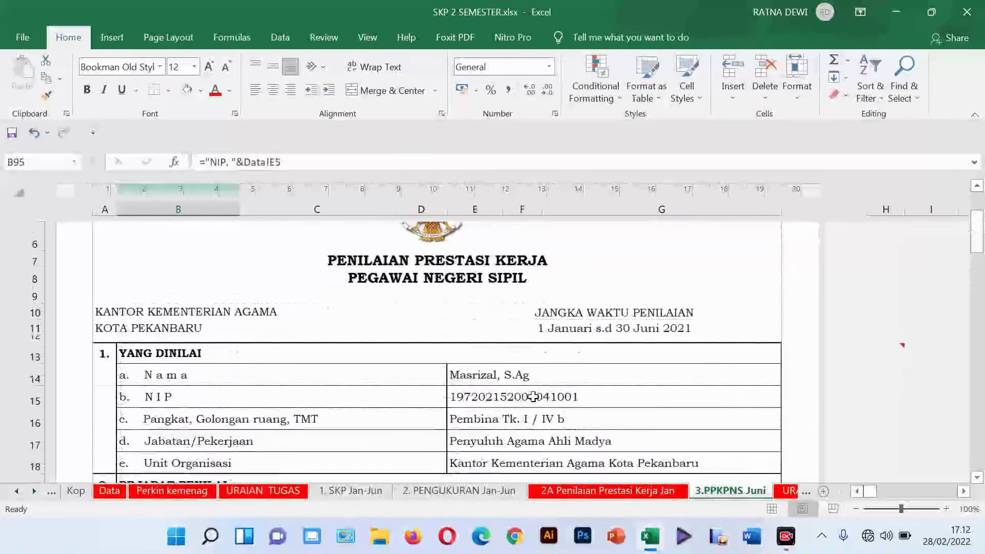
{"action": "scroll", "coordinate": [533, 396], "scroll_direction": "up", "scroll_amount": 1}
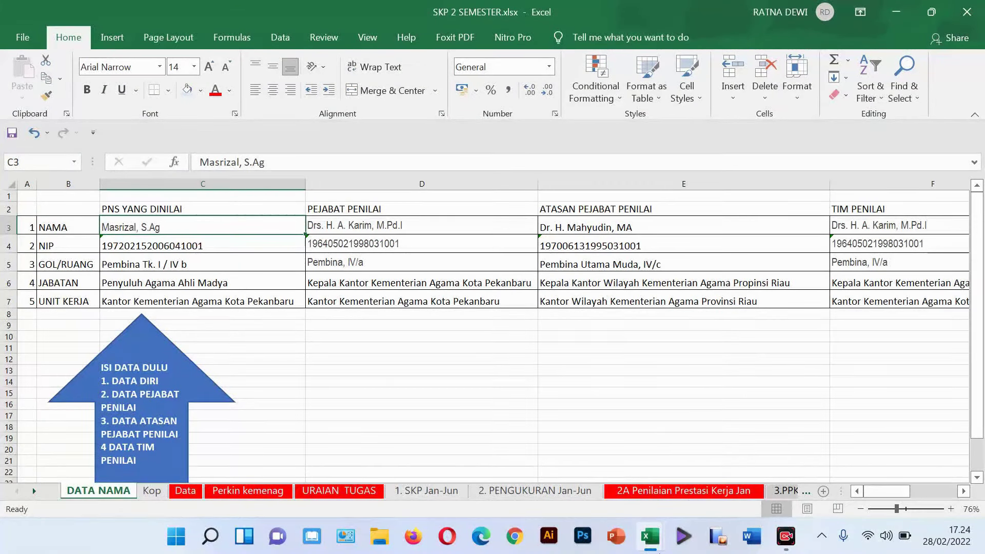
- Switch to SKP 2022 JAN DES.xlsx and review its DATA NAMA, SAMPUL DEPAN, Data, Perkin kemenag and URAIAN TUGAS JULI-DES sheets
{"action": "mouse_move", "coordinate": [651, 539]}
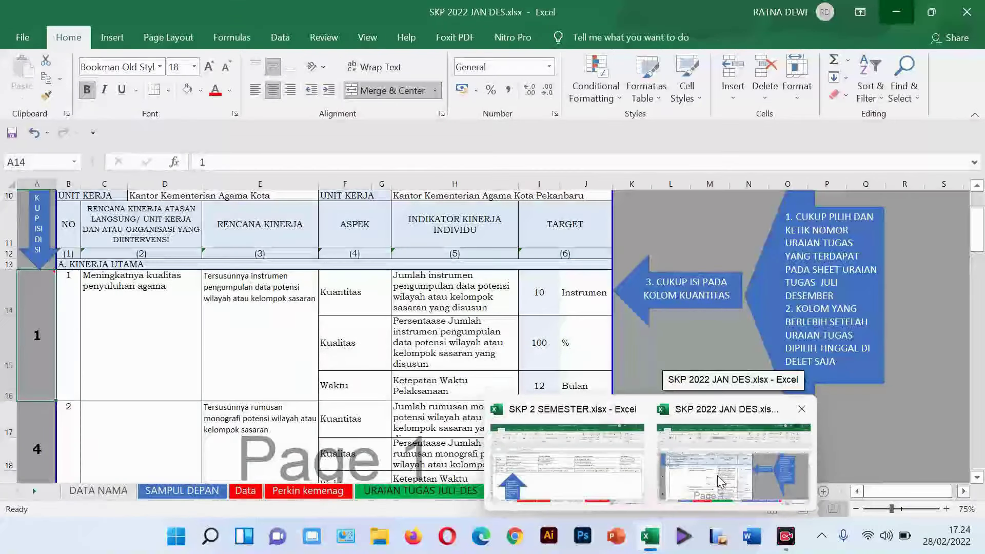
{"action": "left_click", "coordinate": [721, 482]}
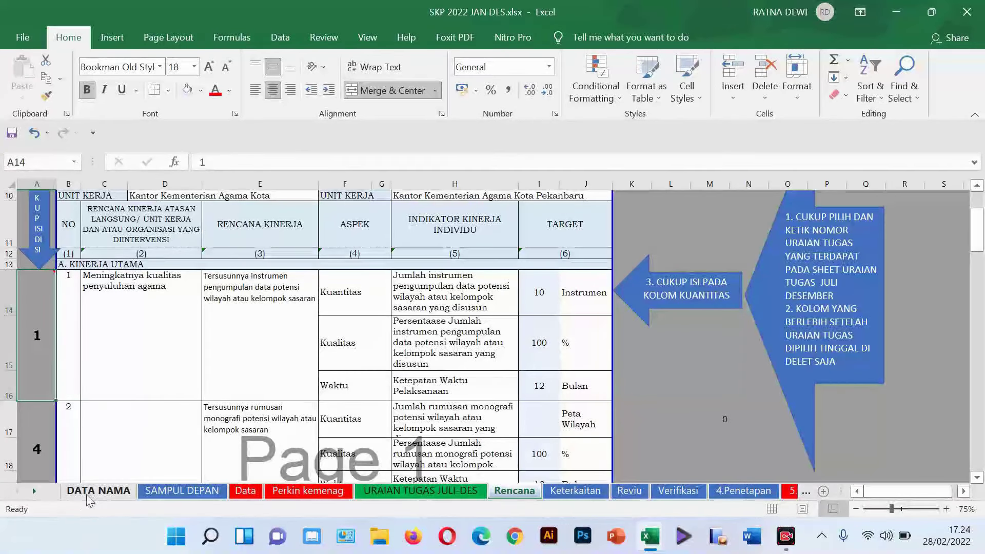
{"action": "left_click", "coordinate": [102, 491]}
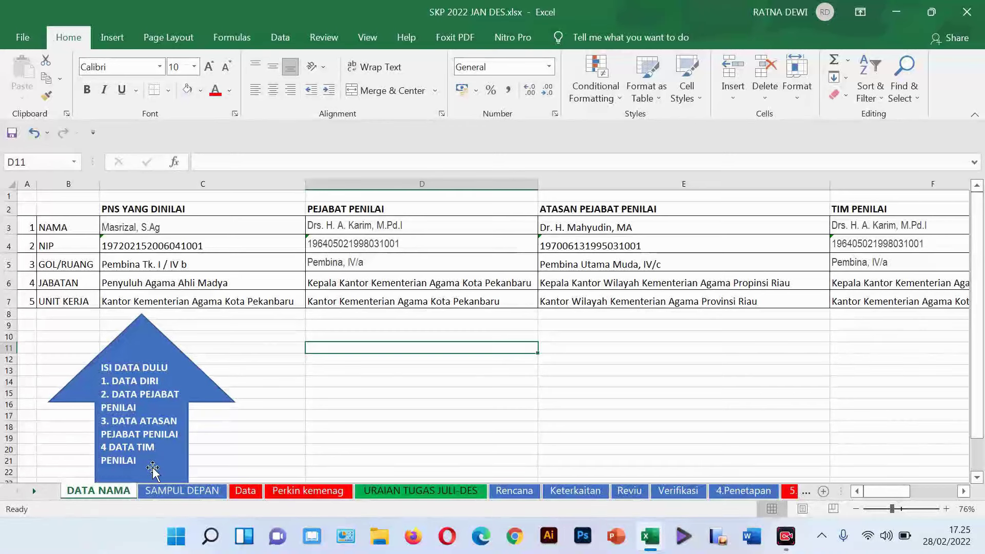
{"action": "left_click", "coordinate": [181, 490]}
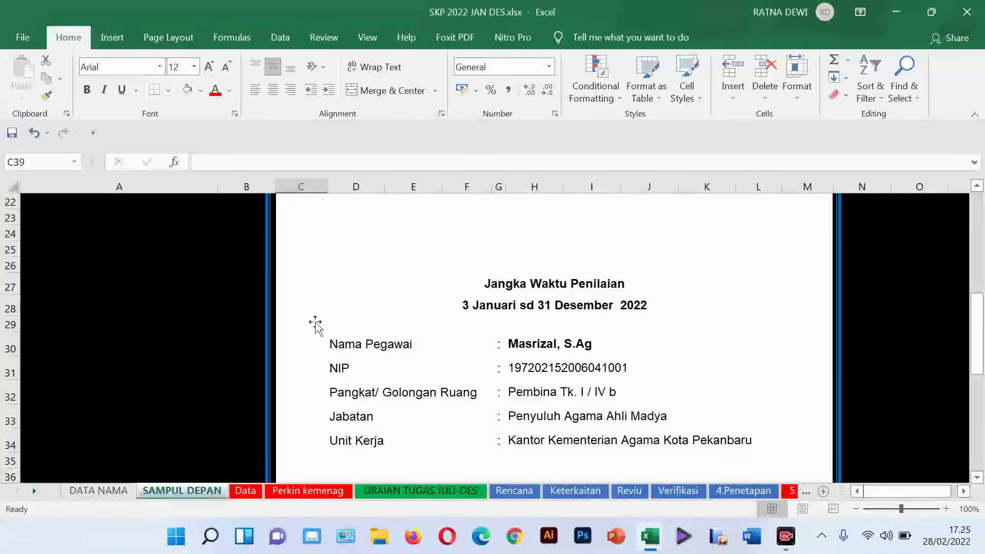
{"action": "left_click", "coordinate": [246, 491]}
{"action": "scroll", "coordinate": [397, 392], "scroll_direction": "up", "scroll_amount": 6}
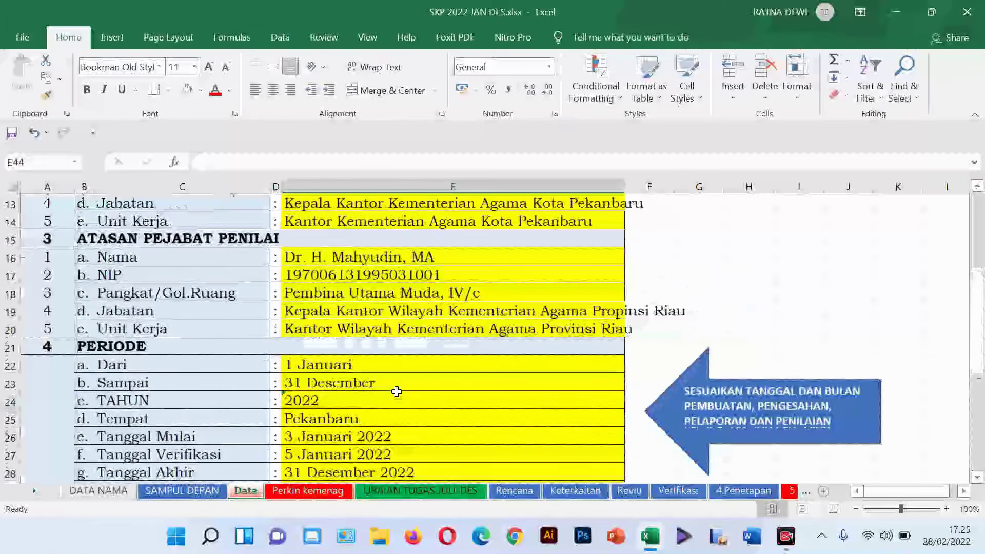
{"action": "scroll", "coordinate": [397, 392], "scroll_direction": "up", "scroll_amount": 4}
{"action": "left_click", "coordinate": [307, 490]}
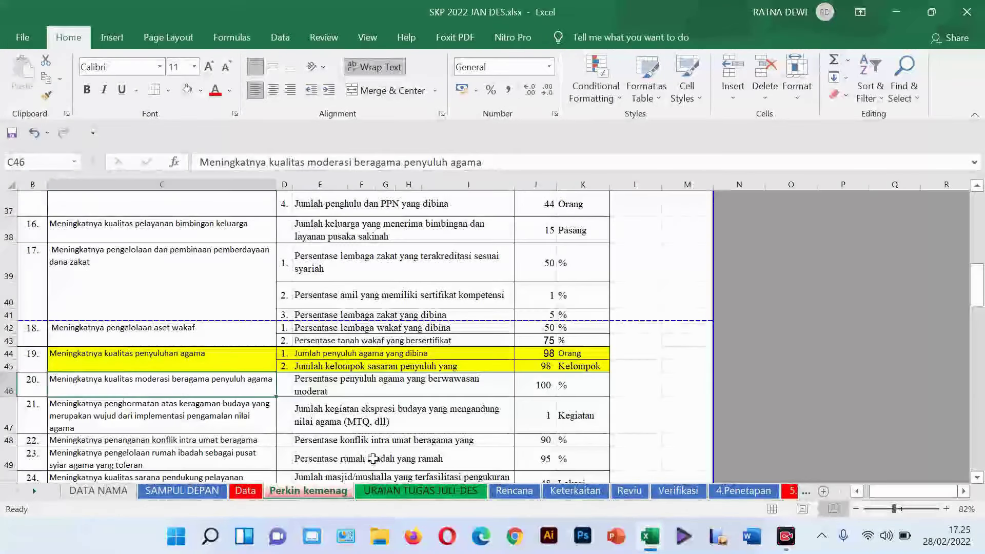
{"action": "left_click", "coordinate": [53, 363]}
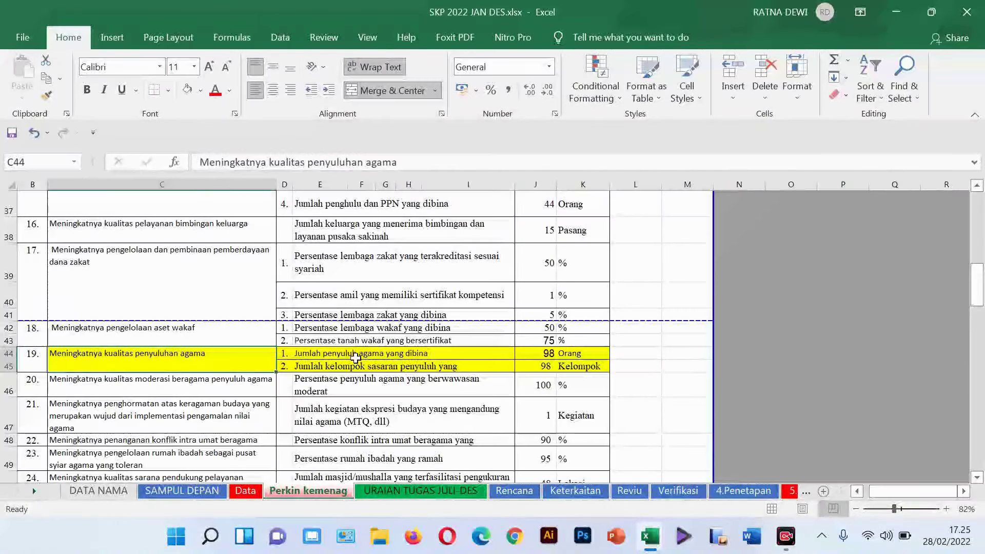
{"action": "left_click", "coordinate": [398, 490]}
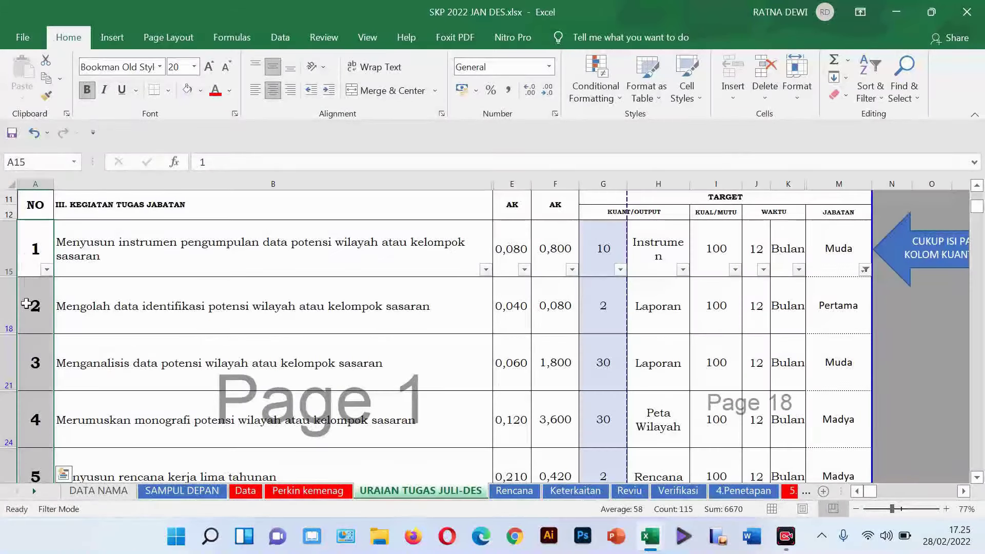
- Set the task number of the second plan entry, cell A17 on the Rencana sheet, to 2
{"action": "left_click", "coordinate": [513, 489]}
{"action": "mouse_move", "coordinate": [40, 340]}
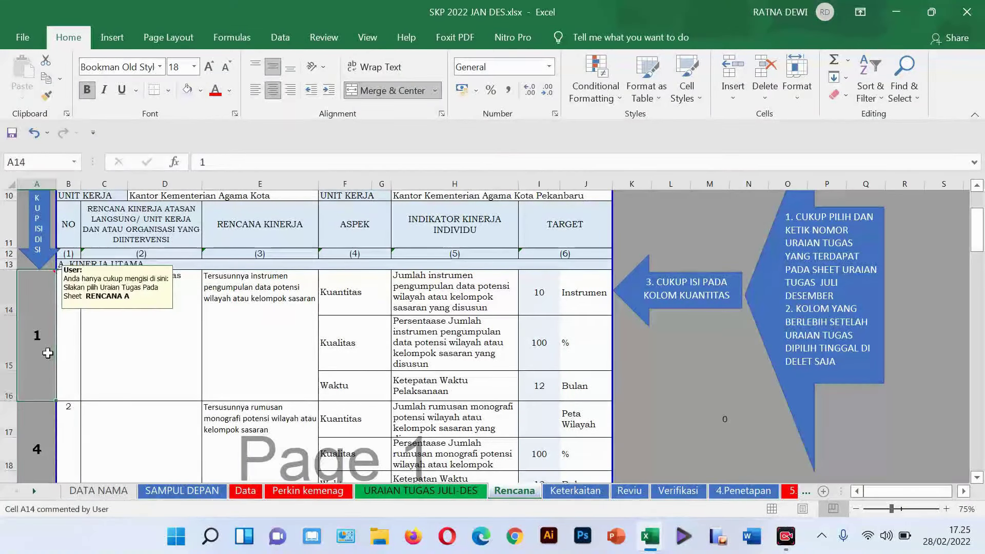
{"action": "left_click", "coordinate": [39, 451]}
{"action": "scroll", "coordinate": [176, 348], "scroll_direction": "down", "scroll_amount": 2}
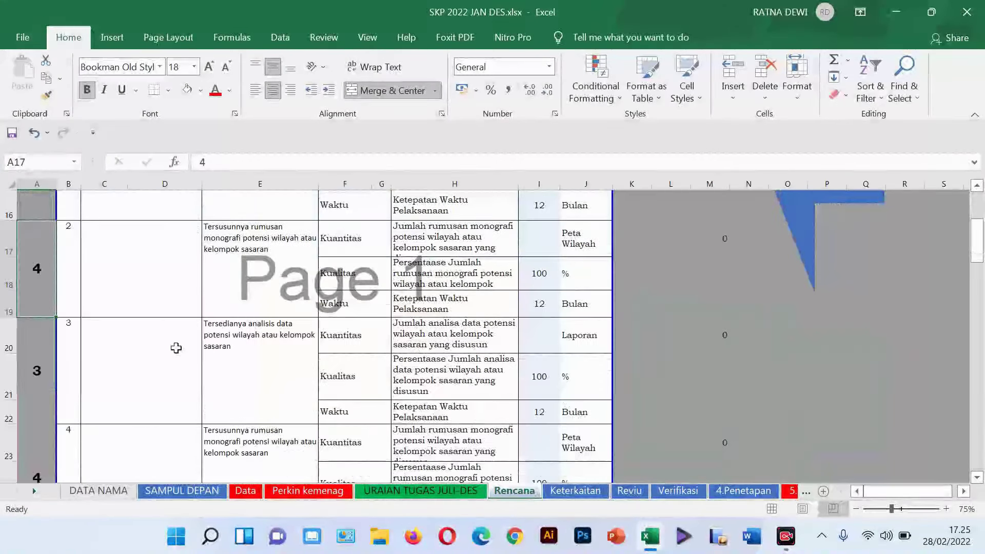
{"action": "scroll", "coordinate": [136, 335], "scroll_direction": "up", "scroll_amount": 1}
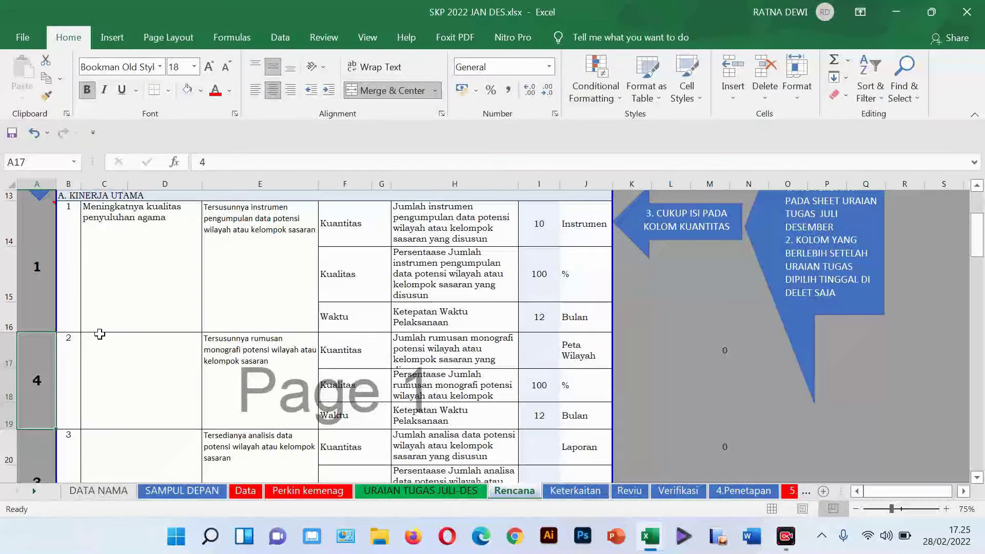
{"action": "type", "text": "2"}
{"action": "key", "text": "Return"}
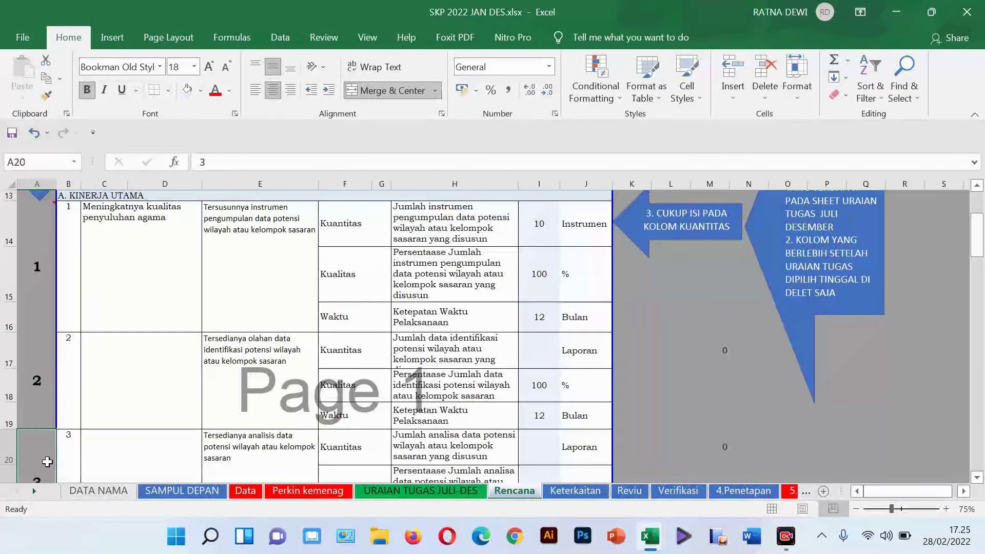
- Check the following plan entries on the Rencana sheet and the target quantity cells I17 and I20
{"action": "scroll", "coordinate": [48, 440], "scroll_direction": "down", "scroll_amount": 1}
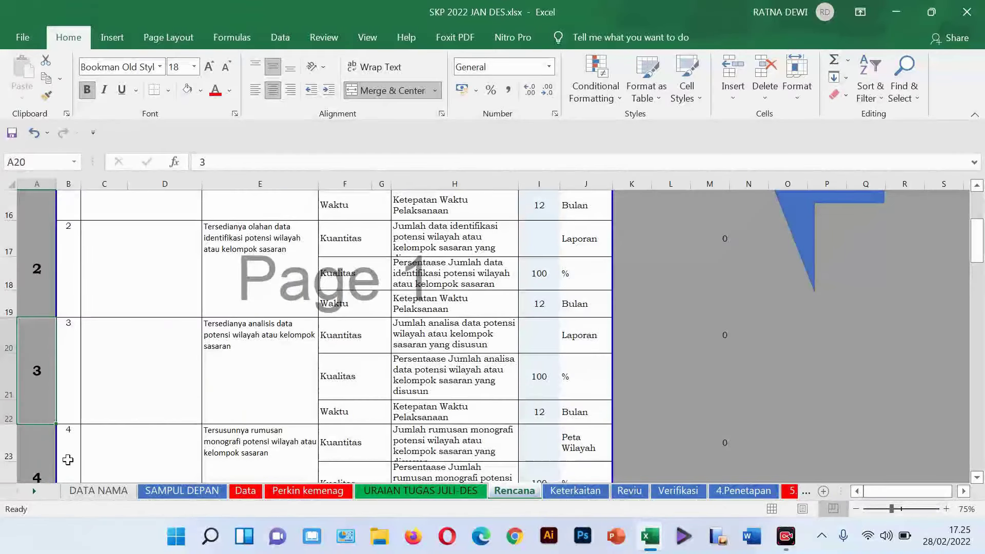
{"action": "scroll", "coordinate": [153, 454], "scroll_direction": "down", "scroll_amount": 1}
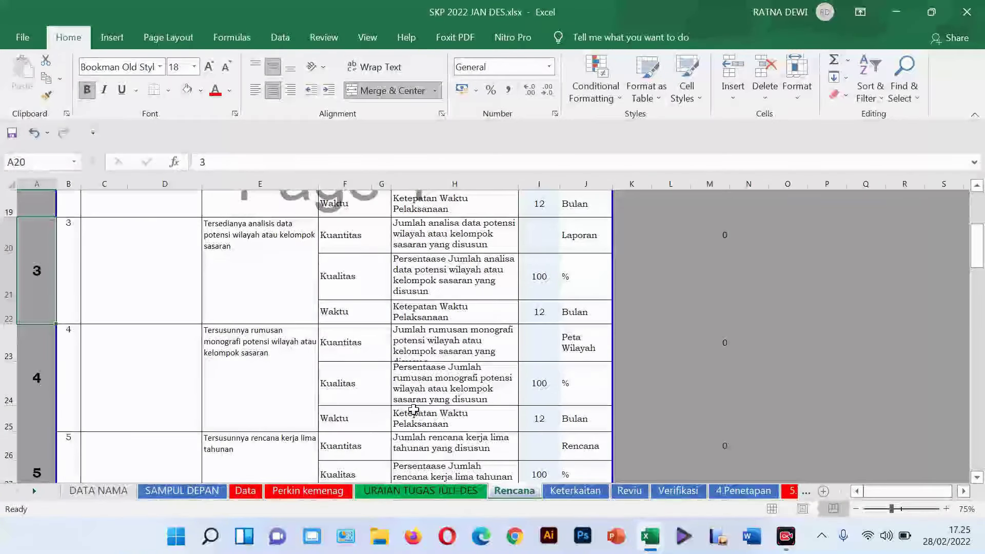
{"action": "scroll", "coordinate": [561, 404], "scroll_direction": "up", "scroll_amount": 3}
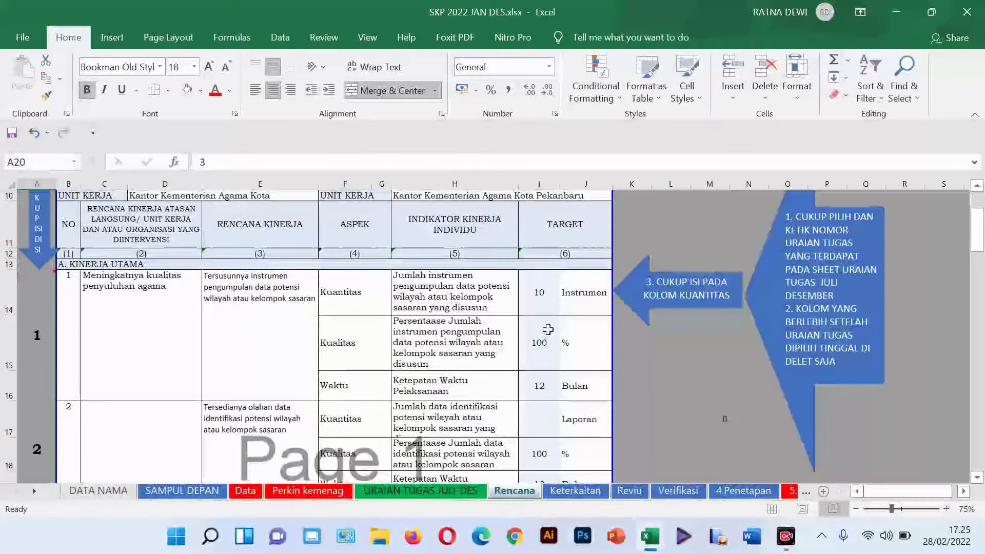
{"action": "left_click", "coordinate": [541, 425]}
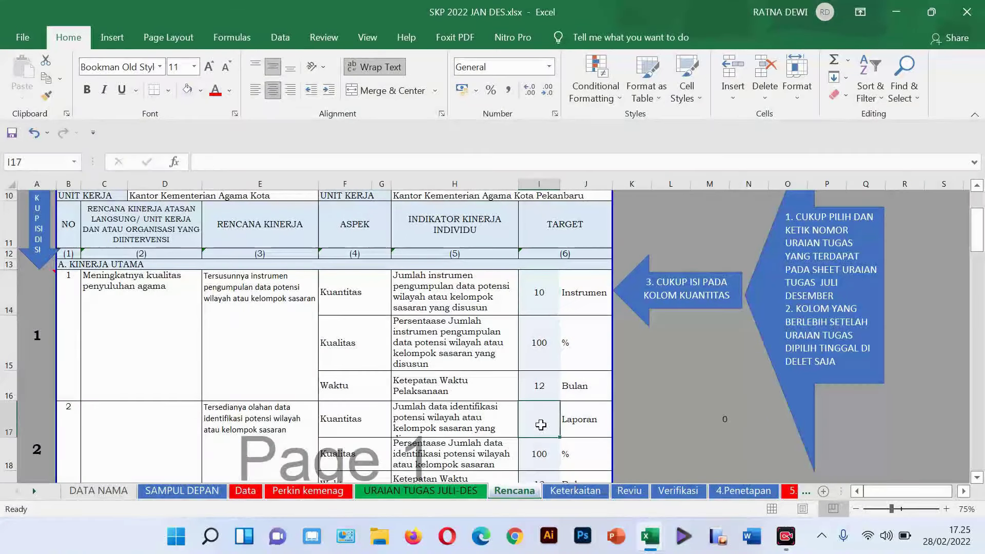
{"action": "scroll", "coordinate": [548, 445], "scroll_direction": "down", "scroll_amount": 1}
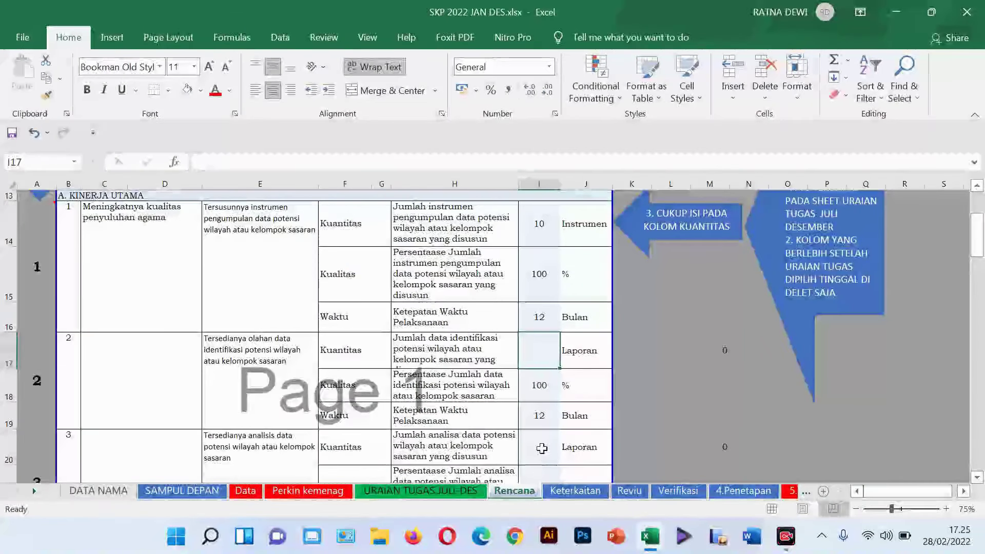
{"action": "left_click", "coordinate": [548, 454]}
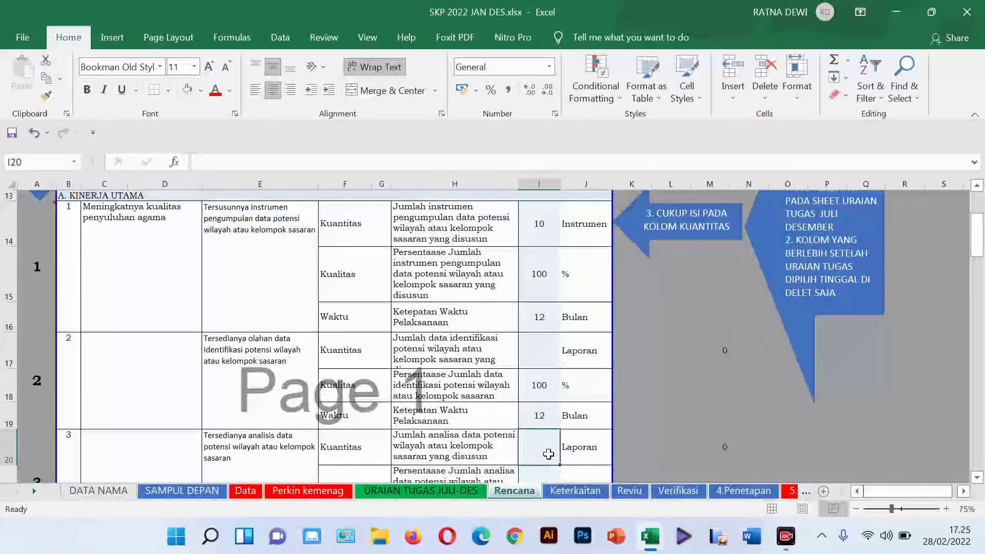
- Examine the Keterkaitan sheet's numbered task rows with their related activities, outputs and credit scores, including the task numbers in column A
{"action": "left_click", "coordinate": [572, 491]}
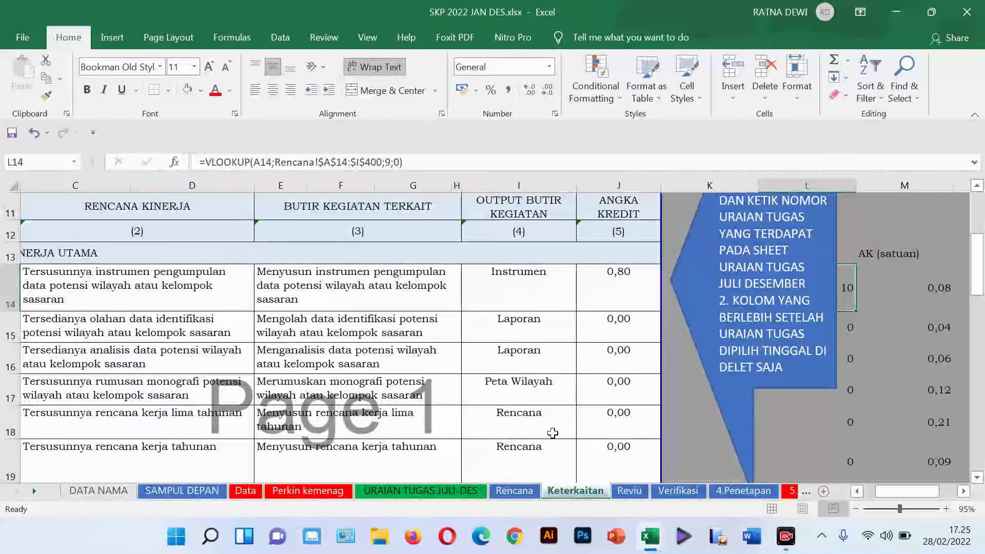
{"action": "scroll", "coordinate": [552, 433], "scroll_direction": "down", "scroll_amount": 4}
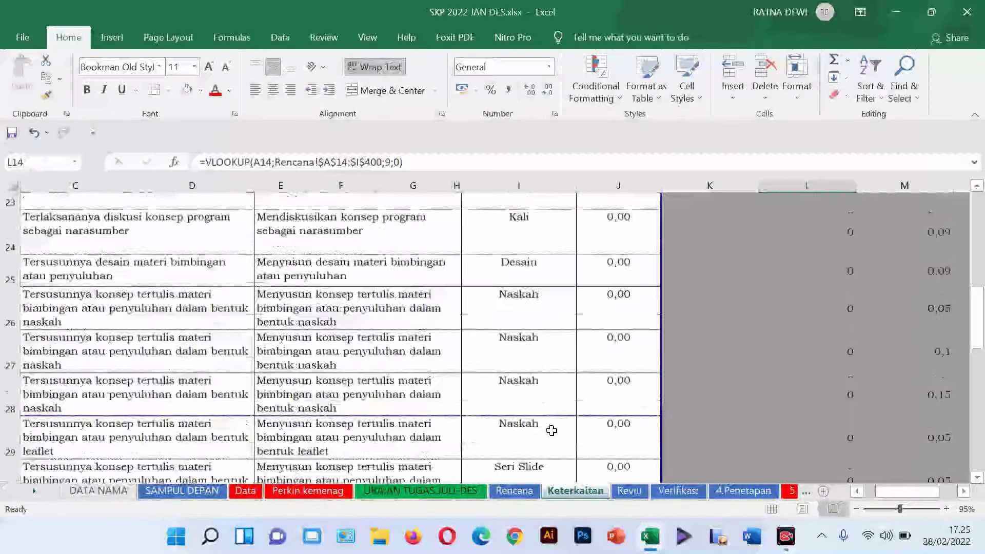
{"action": "scroll", "coordinate": [552, 430], "scroll_direction": "down", "scroll_amount": 5}
{"action": "scroll", "coordinate": [573, 418], "scroll_direction": "down", "scroll_amount": 2}
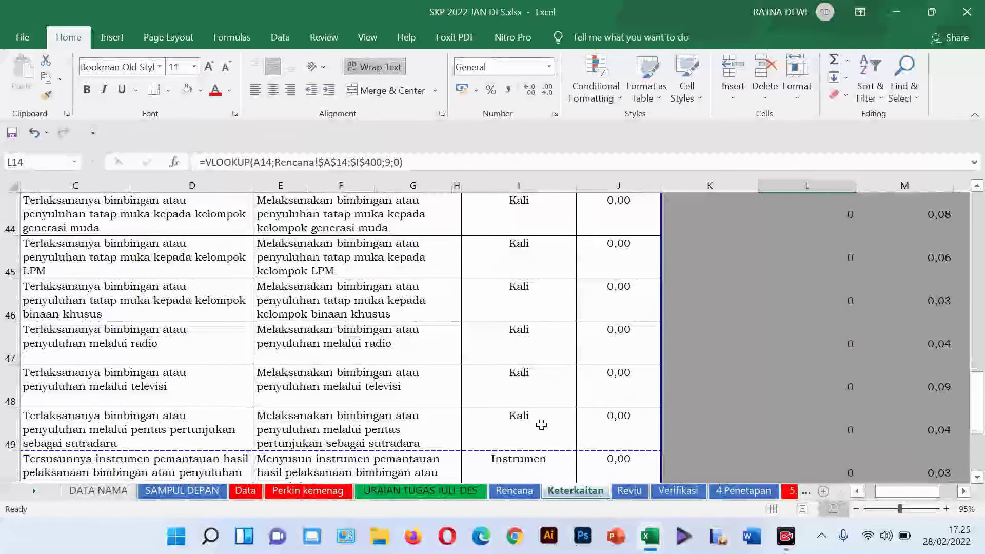
{"action": "left_click", "coordinate": [856, 491]}
{"action": "left_click", "coordinate": [857, 491]}
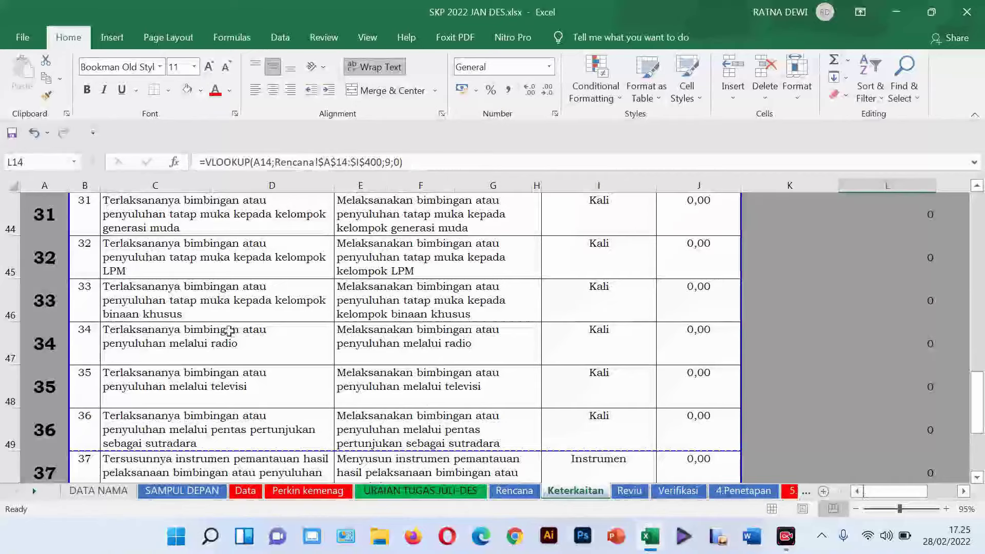
{"action": "scroll", "coordinate": [229, 331], "scroll_direction": "up", "scroll_amount": 2}
{"action": "scroll", "coordinate": [229, 331], "scroll_direction": "up", "scroll_amount": 5}
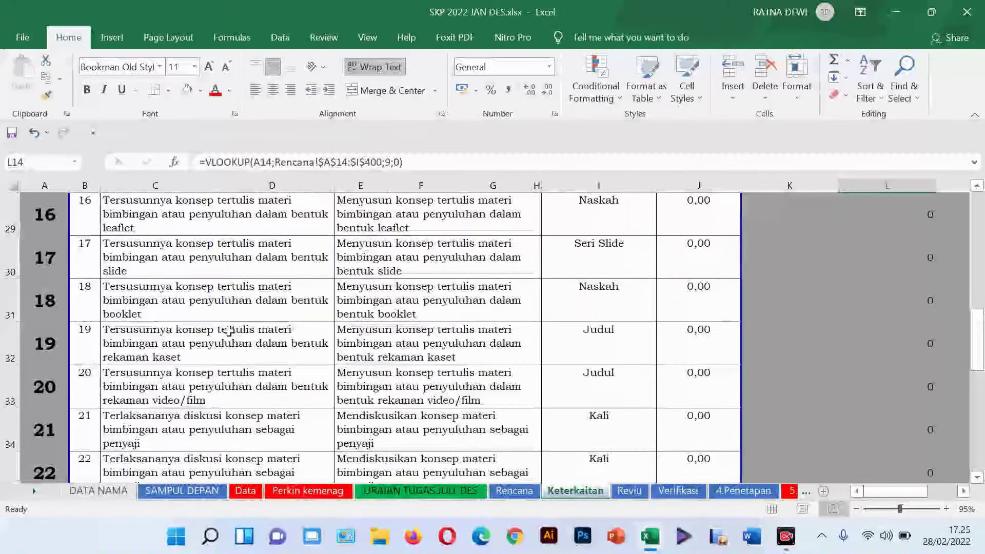
{"action": "scroll", "coordinate": [229, 330], "scroll_direction": "up", "scroll_amount": 4}
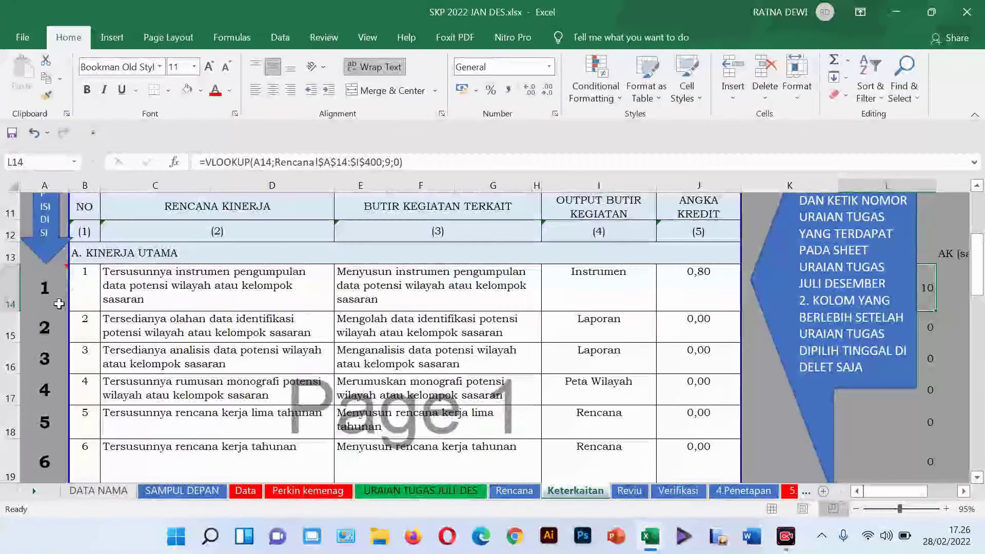
{"action": "left_click", "coordinate": [41, 292]}
{"action": "scroll", "coordinate": [42, 379], "scroll_direction": "down", "scroll_amount": 4}
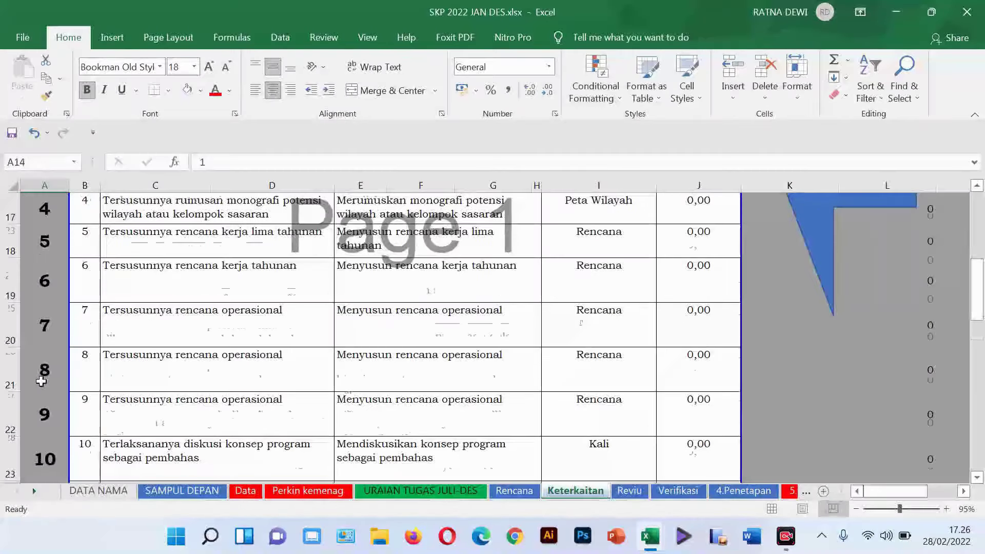
{"action": "scroll", "coordinate": [41, 380], "scroll_direction": "down", "scroll_amount": 6}
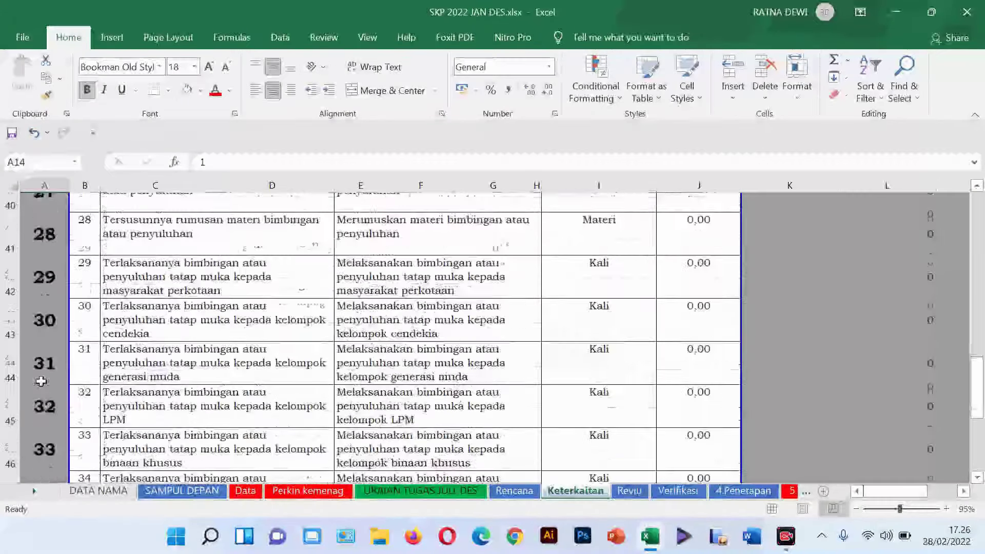
{"action": "left_click", "coordinate": [41, 382]}
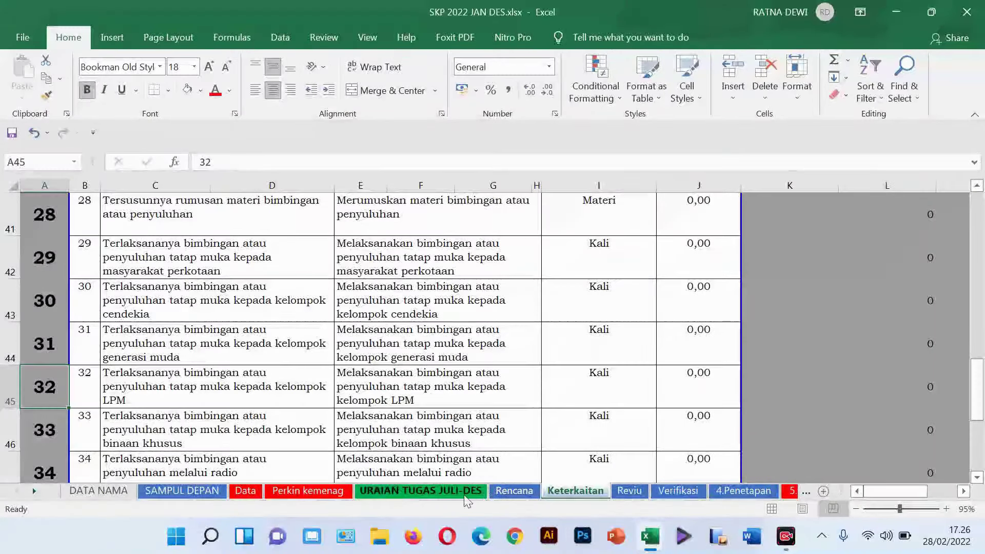
- Examine the Reviu sheet's employee header and first performance plan entry, including the linked task number in cell A15
{"action": "left_click", "coordinate": [635, 494]}
{"action": "scroll", "coordinate": [308, 410], "scroll_direction": "up", "scroll_amount": 20}
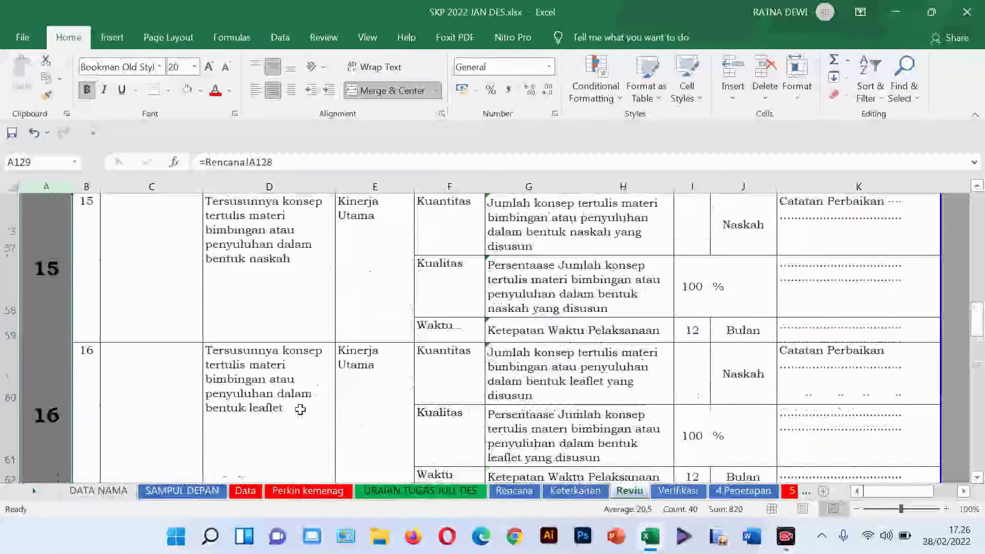
{"action": "scroll", "coordinate": [300, 409], "scroll_direction": "up", "scroll_amount": 7}
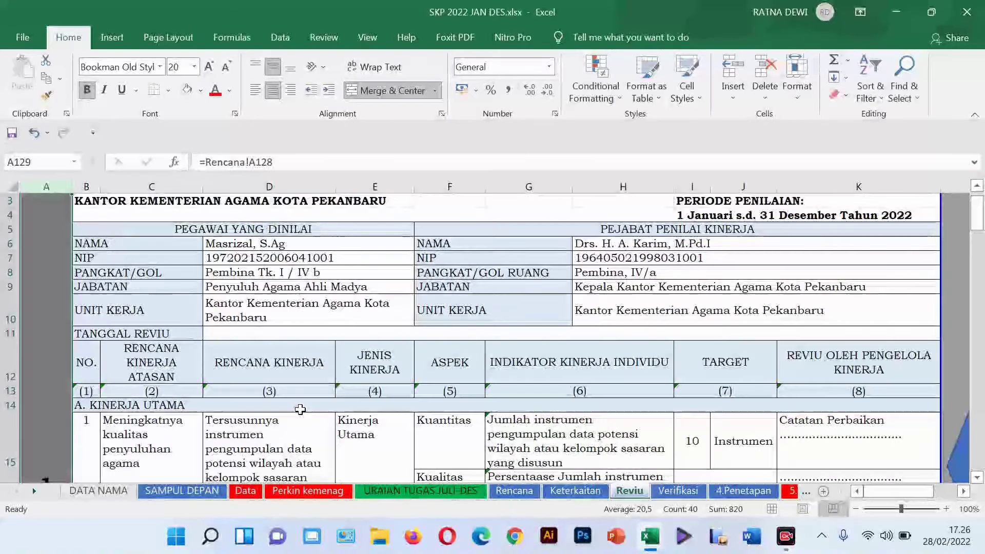
{"action": "scroll", "coordinate": [47, 404], "scroll_direction": "down", "scroll_amount": 2}
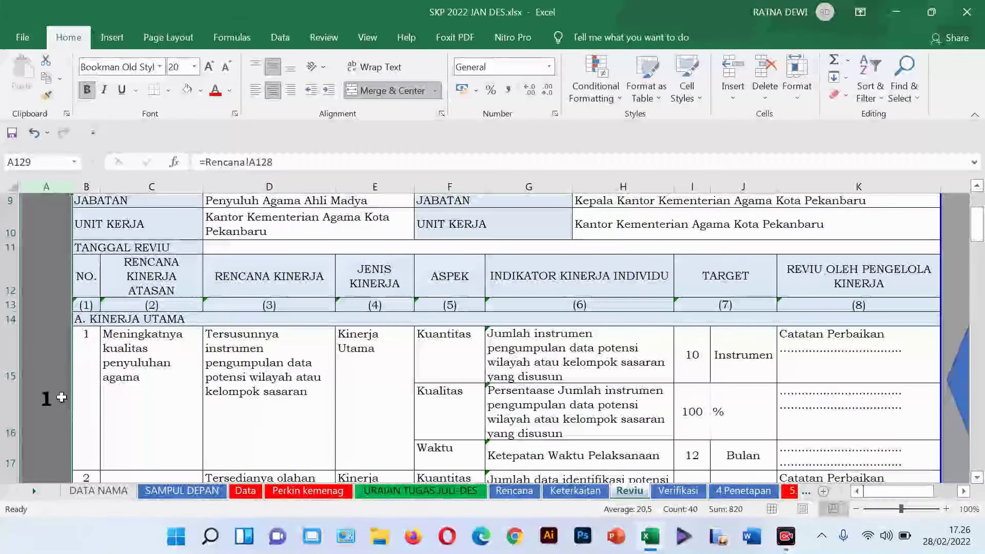
{"action": "left_click", "coordinate": [46, 397]}
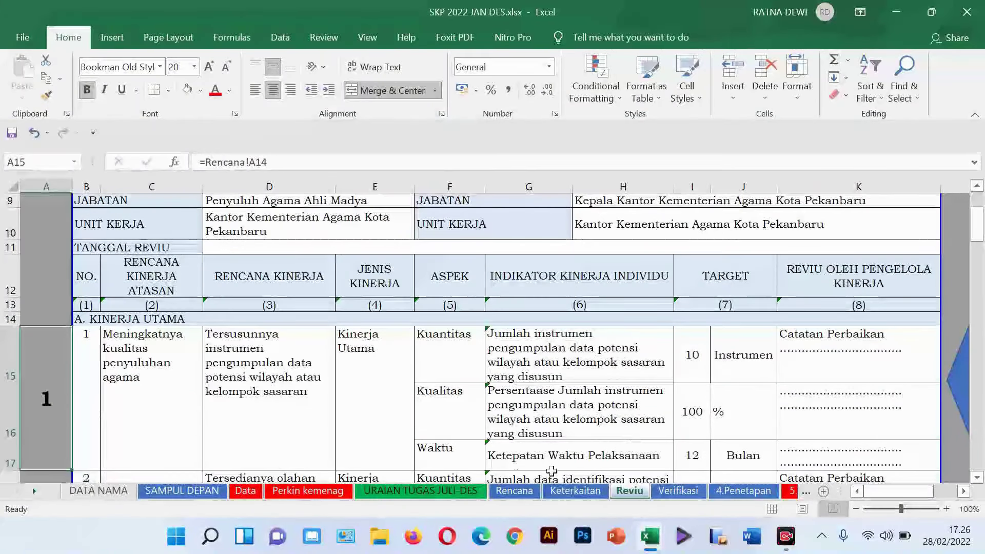
- Examine the Verifikasi sheet's first task rows with their credit scores and the linked task number in cell A14
{"action": "left_click", "coordinate": [678, 490]}
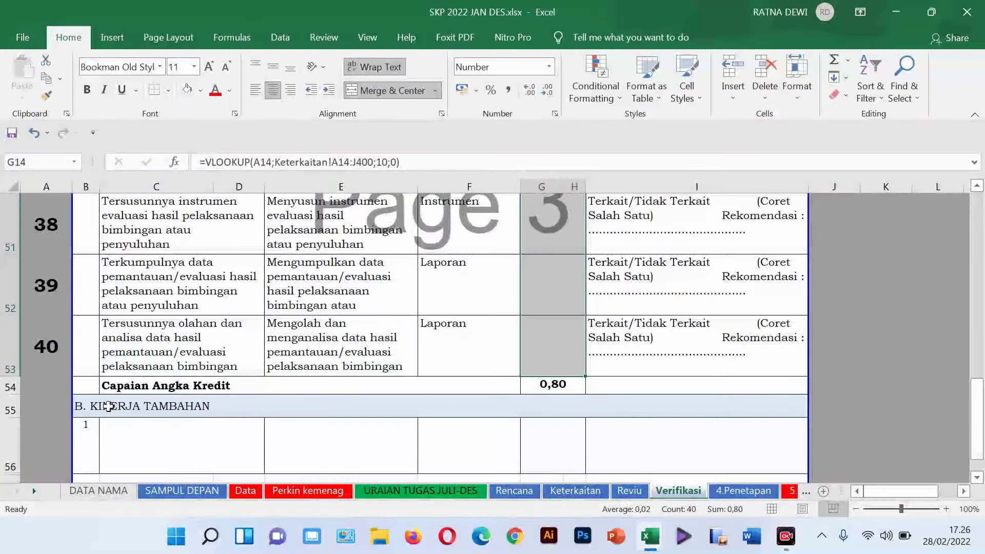
{"action": "scroll", "coordinate": [227, 379], "scroll_direction": "up", "scroll_amount": 8}
{"action": "scroll", "coordinate": [227, 379], "scroll_direction": "up", "scroll_amount": 1}
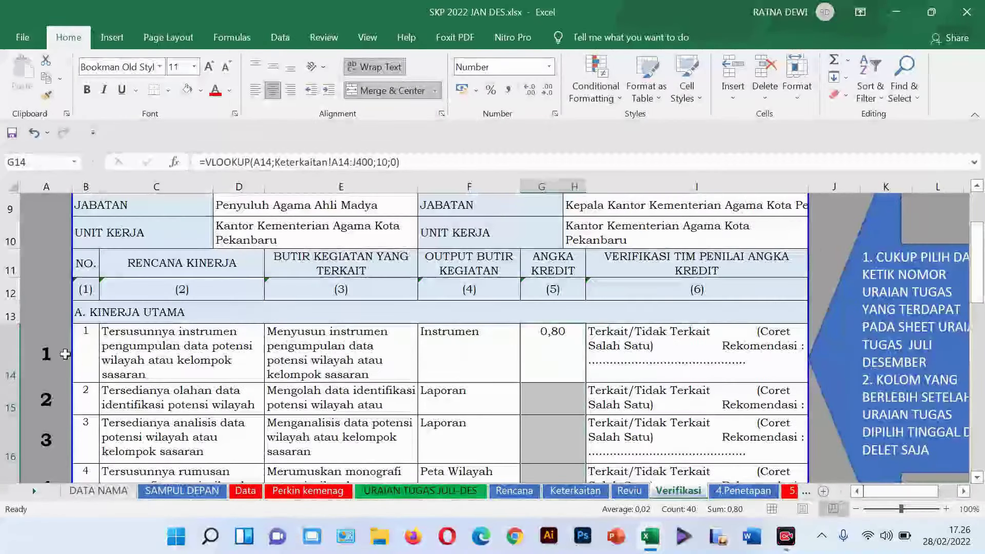
{"action": "key", "text": "Home"}
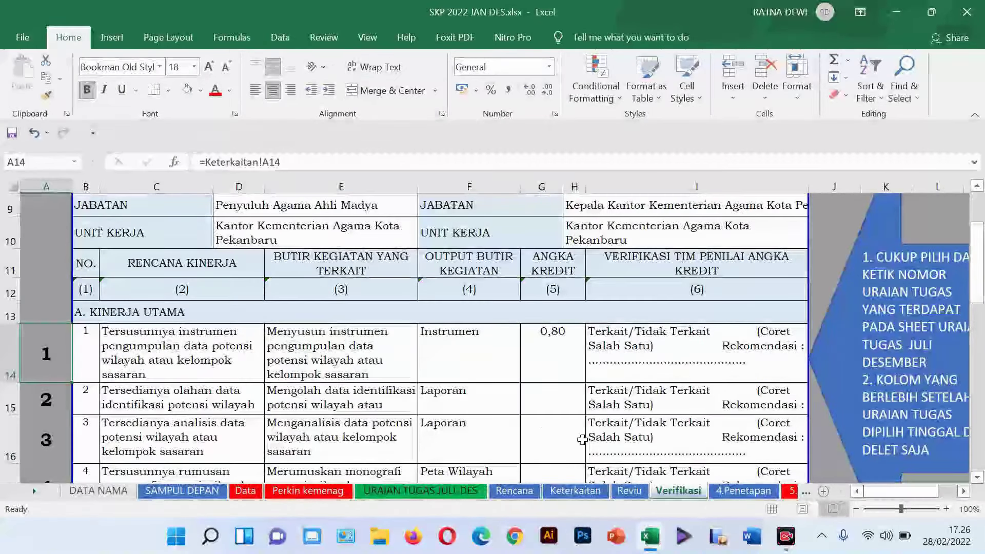
- Examine the 4.Penetapan sheet's numbered plan entries with their quantity, quality and time indicators and targets
{"action": "left_click", "coordinate": [743, 491]}
{"action": "scroll", "coordinate": [47, 342], "scroll_direction": "down", "scroll_amount": 12}
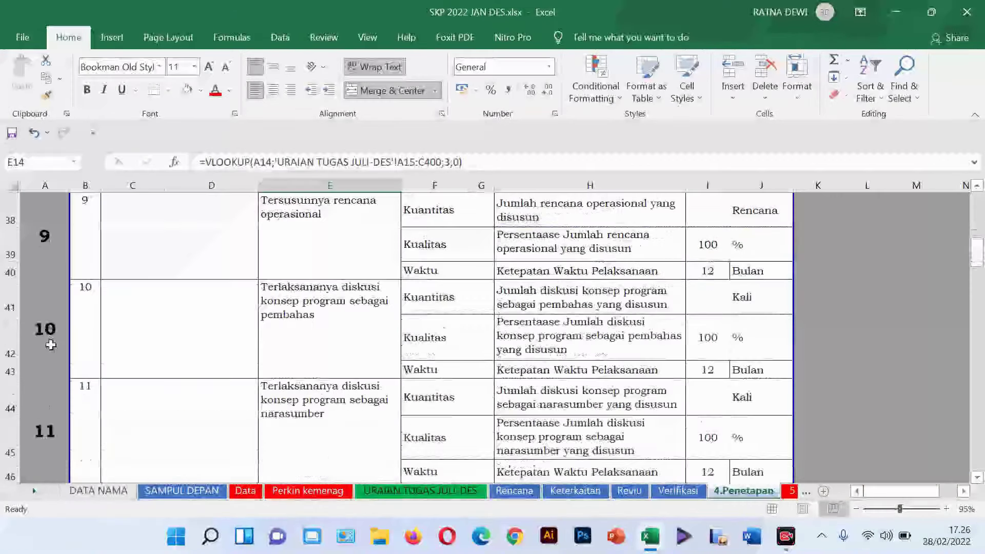
{"action": "scroll", "coordinate": [49, 343], "scroll_direction": "down", "scroll_amount": 9}
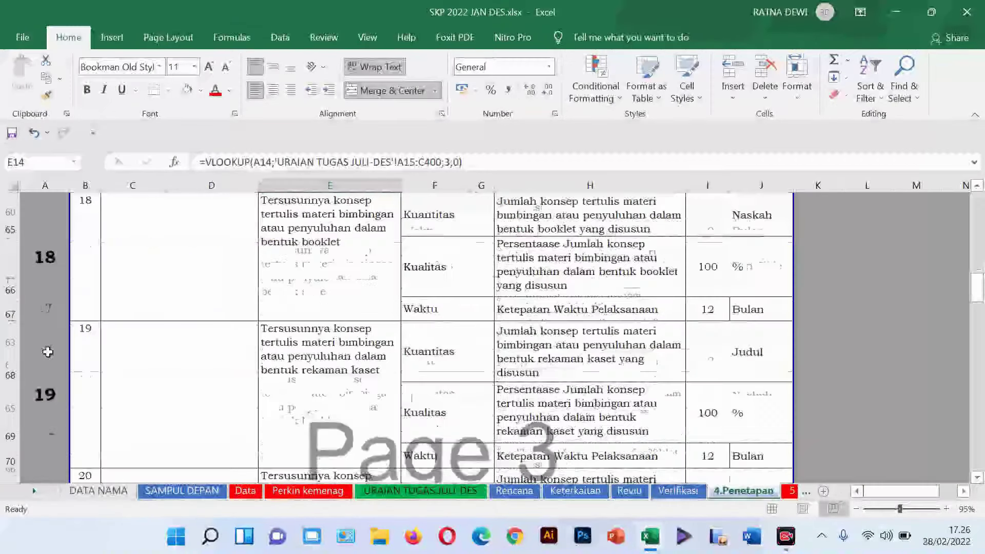
{"action": "scroll", "coordinate": [48, 355], "scroll_direction": "down", "scroll_amount": 3}
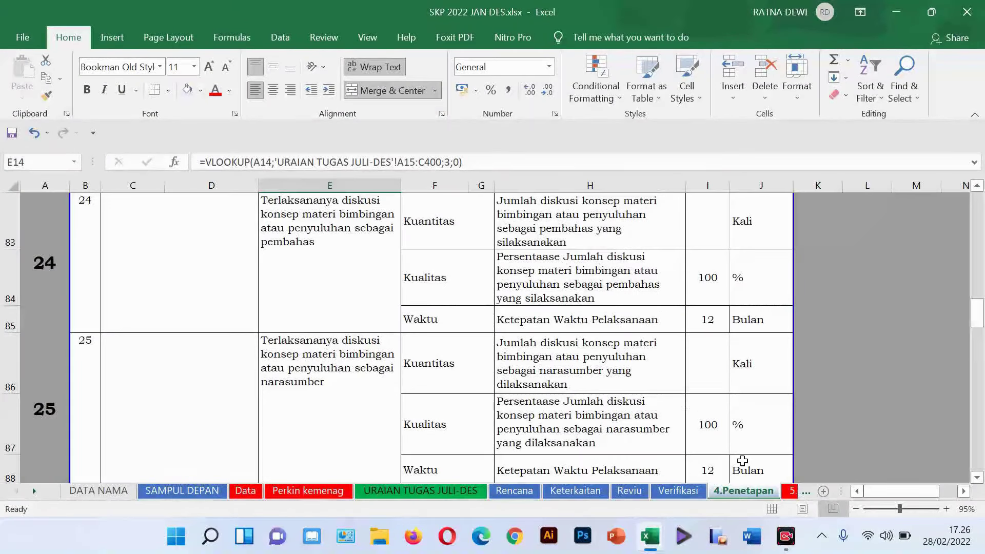
{"action": "scroll", "coordinate": [687, 411], "scroll_direction": "down", "scroll_amount": 4}
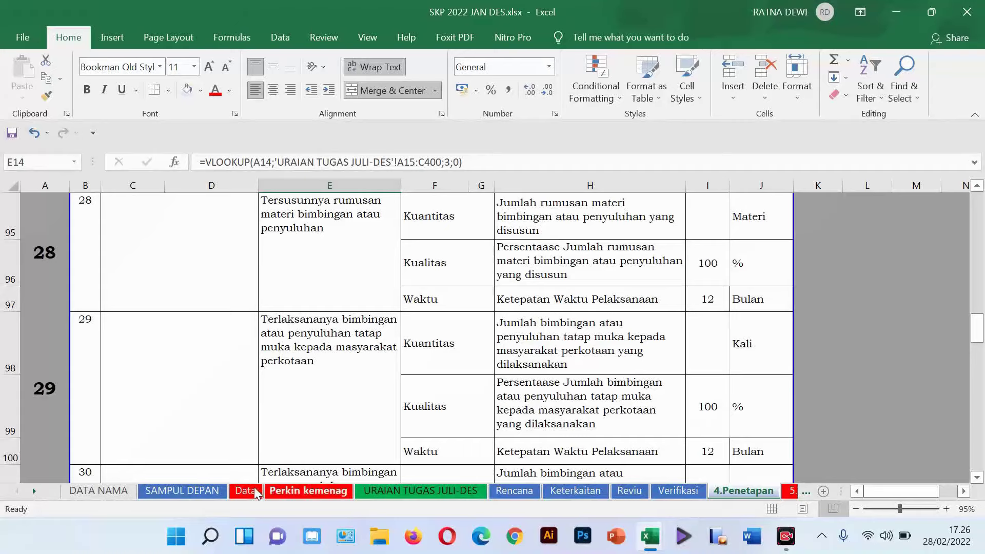
- Review the SAMPUL DEPAN cover sheet, then the Rencana, Keterkaitan, Reviu, Verifikasi and 4.Penetapan sheets in order
{"action": "left_click", "coordinate": [194, 494]}
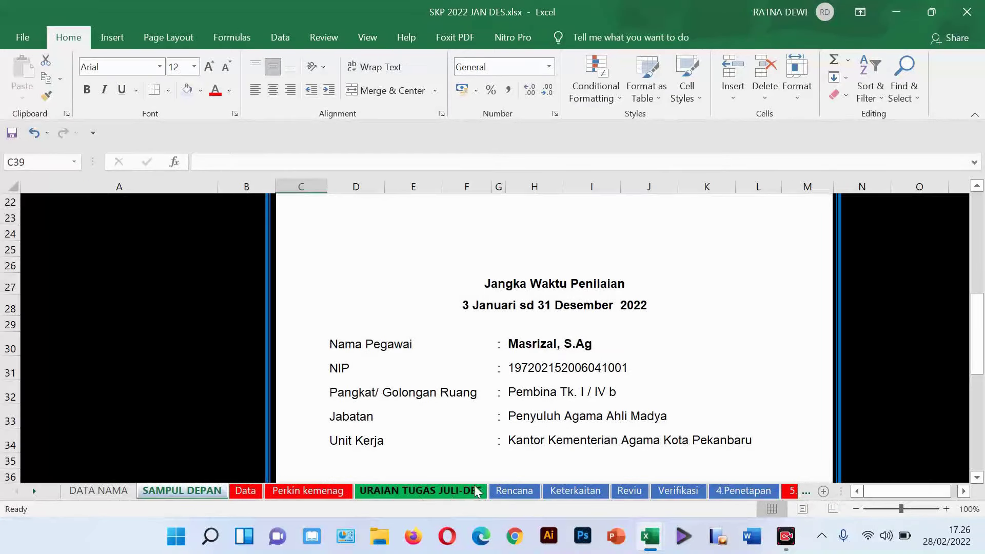
{"action": "left_click", "coordinate": [513, 491]}
{"action": "left_click", "coordinate": [574, 490]}
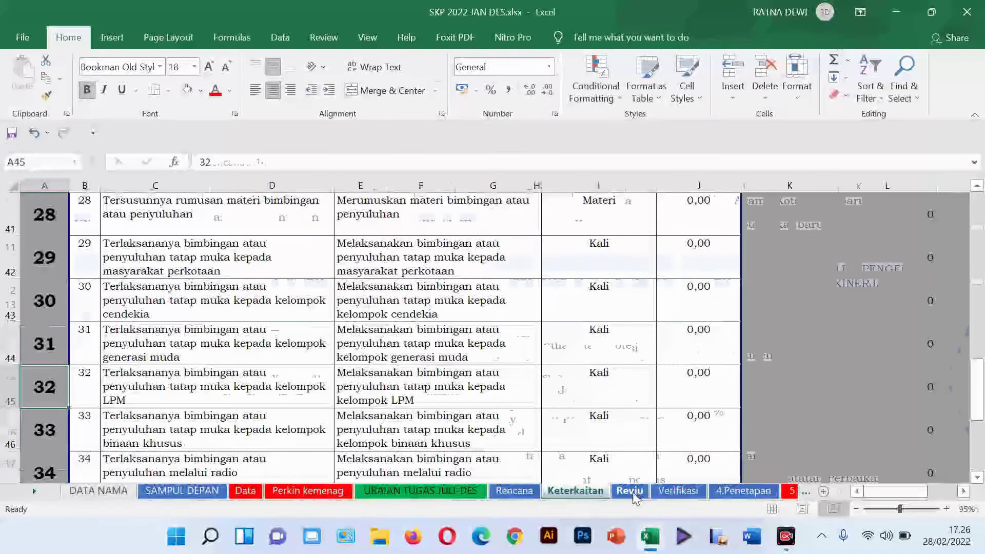
{"action": "left_click", "coordinate": [633, 490]}
{"action": "left_click", "coordinate": [677, 491]}
{"action": "left_click", "coordinate": [742, 493]}
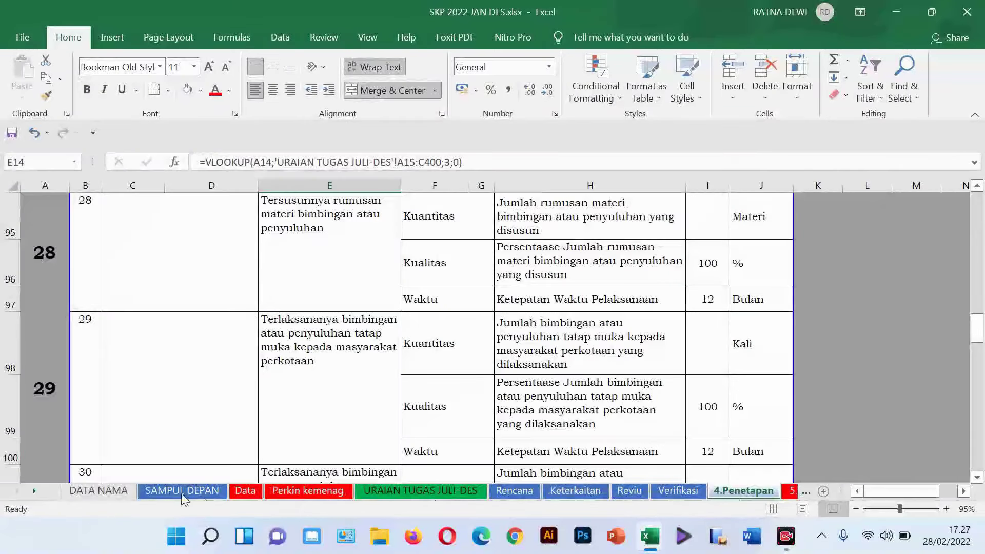